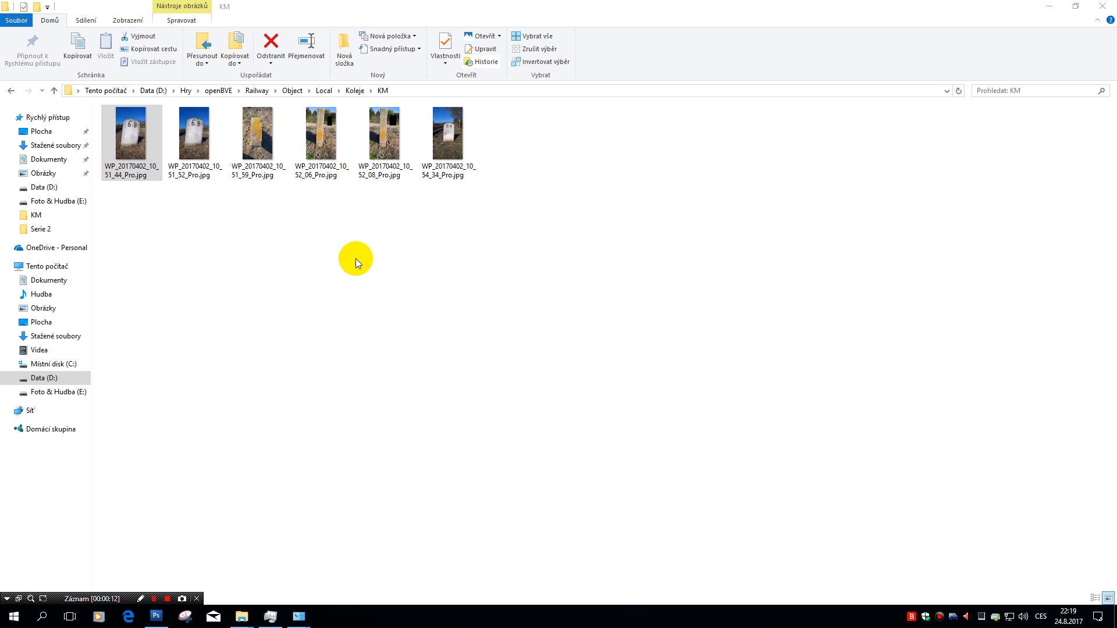
# Open the milestone photo WP_20170402_10_51_44_Pro.jpg from the KM folder in Adobe Photoshop CS3
pyautogui.click(139, 152)
pyautogui.rightClick(127, 138)
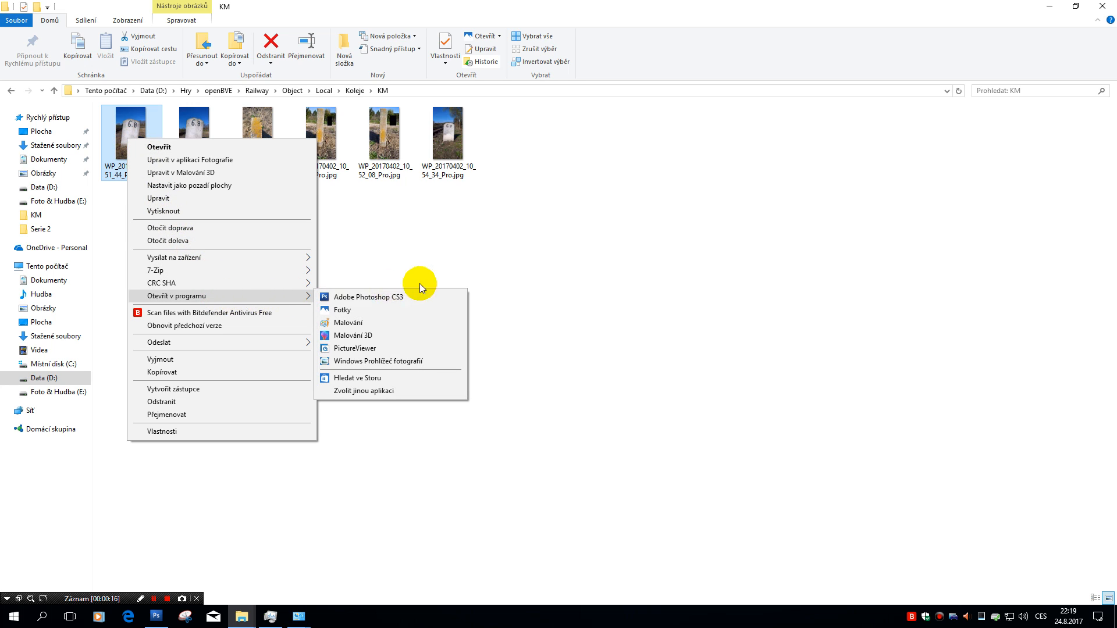
pyautogui.click(652, 254)
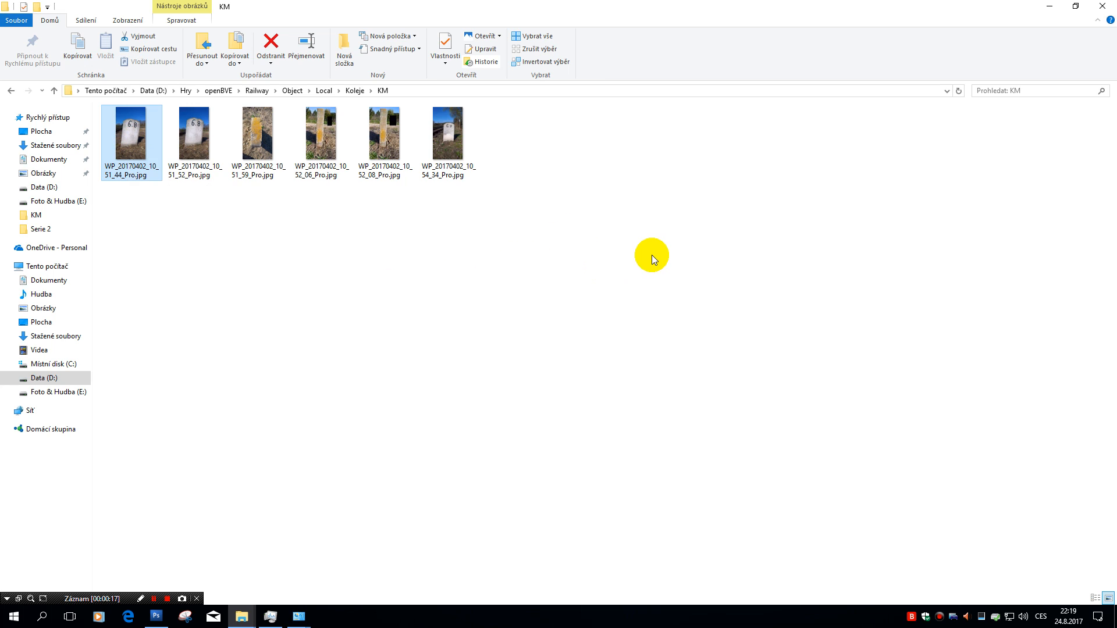
pyautogui.rightClick(130, 143)
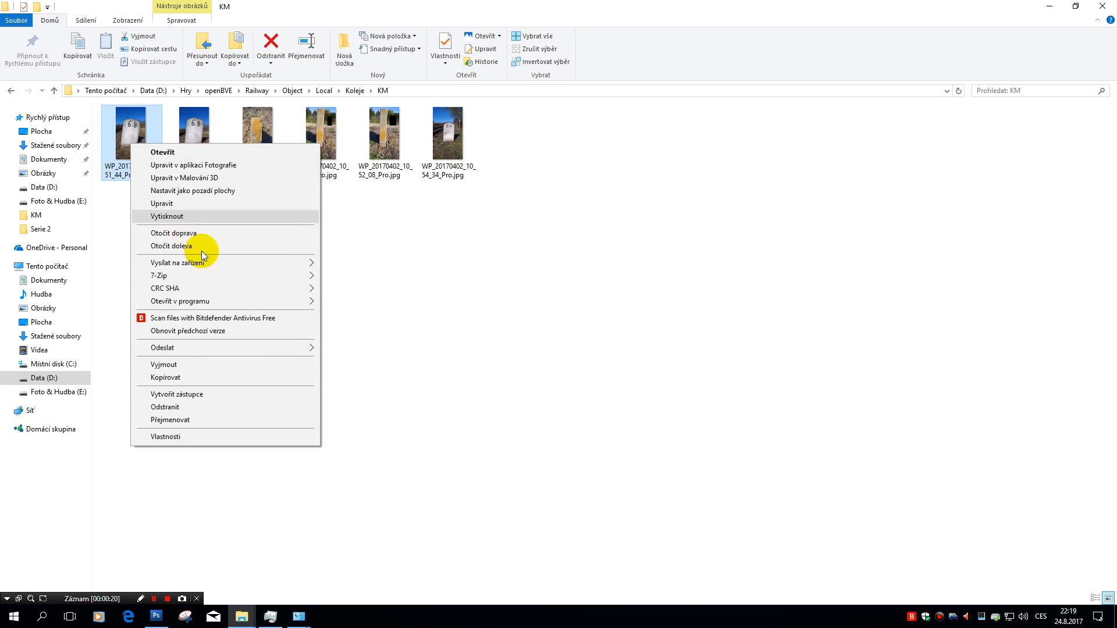
pyautogui.moveTo(242, 303)
pyautogui.click(345, 295)
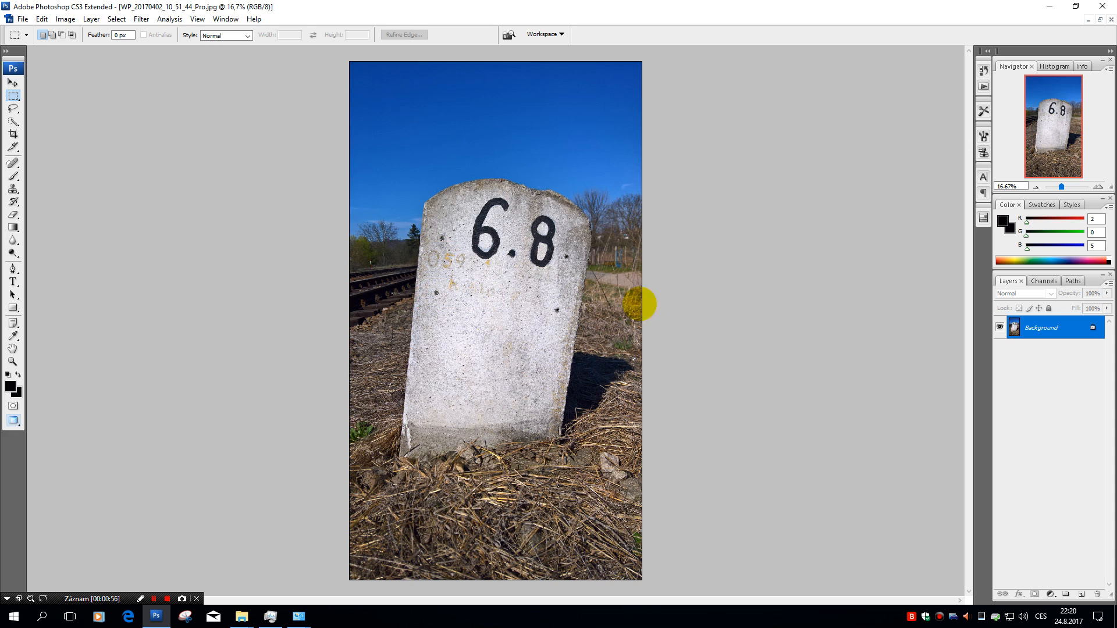
# Check the milestone photo's pixel dimensions in the Image Size settings without changing them
pyautogui.click(1098, 187)
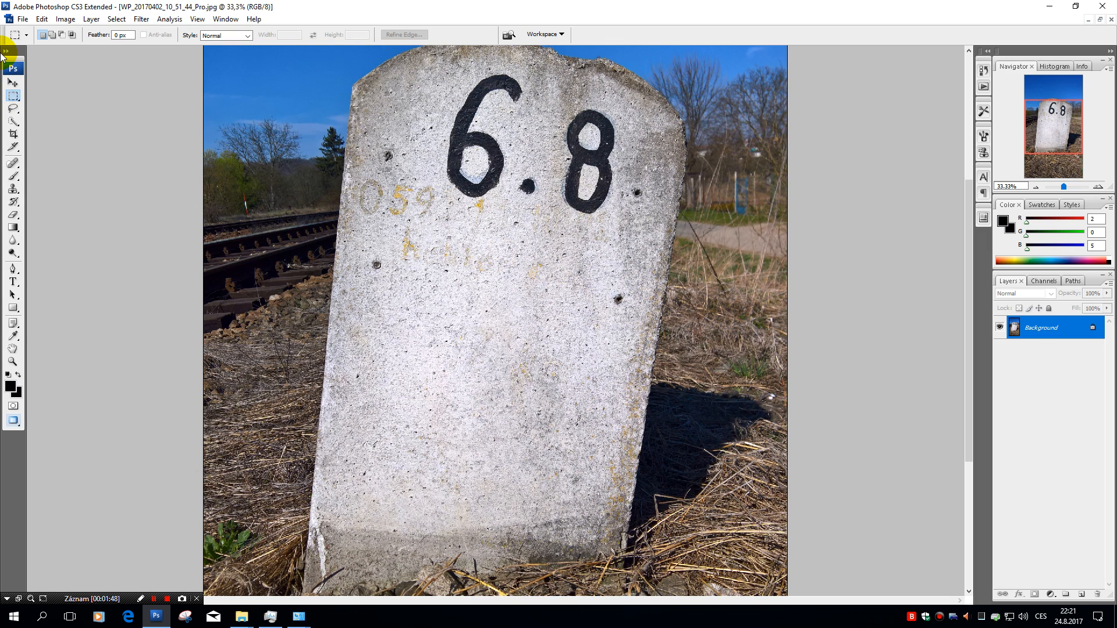
pyautogui.click(69, 22)
pyautogui.click(82, 100)
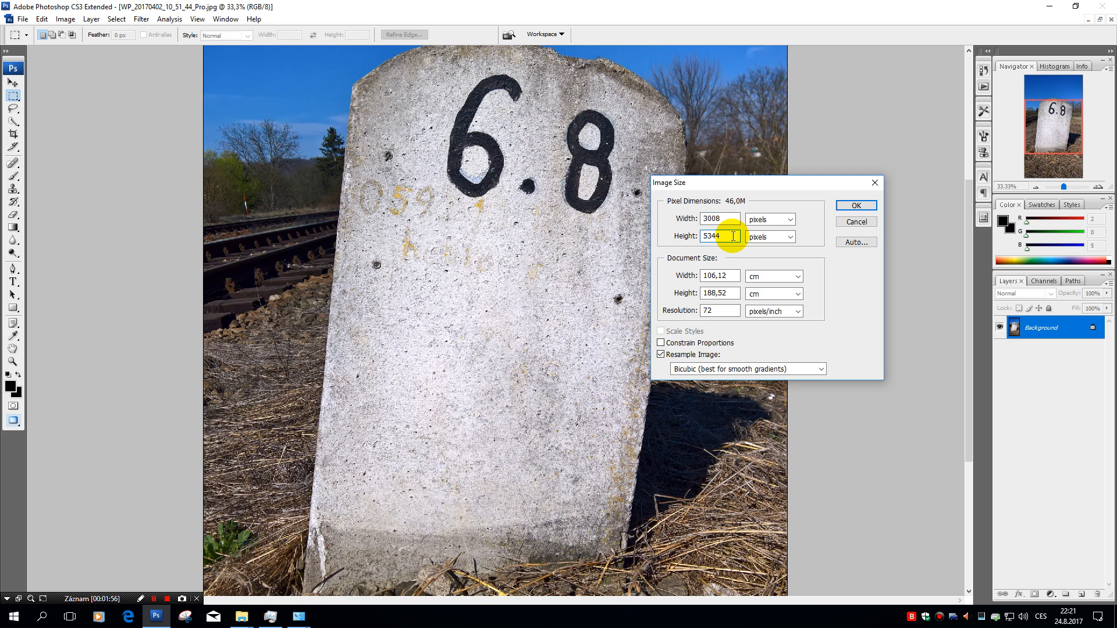
pyautogui.click(855, 222)
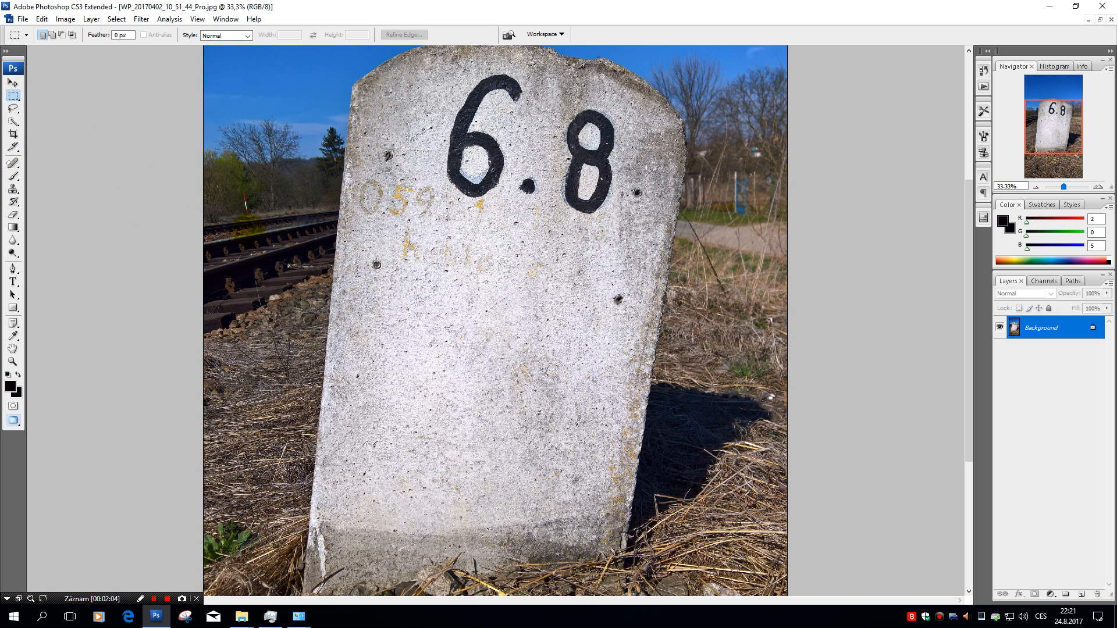
# Rotate the canvas by 5° counterclockwise to straighten the milestone
pyautogui.click(58, 22)
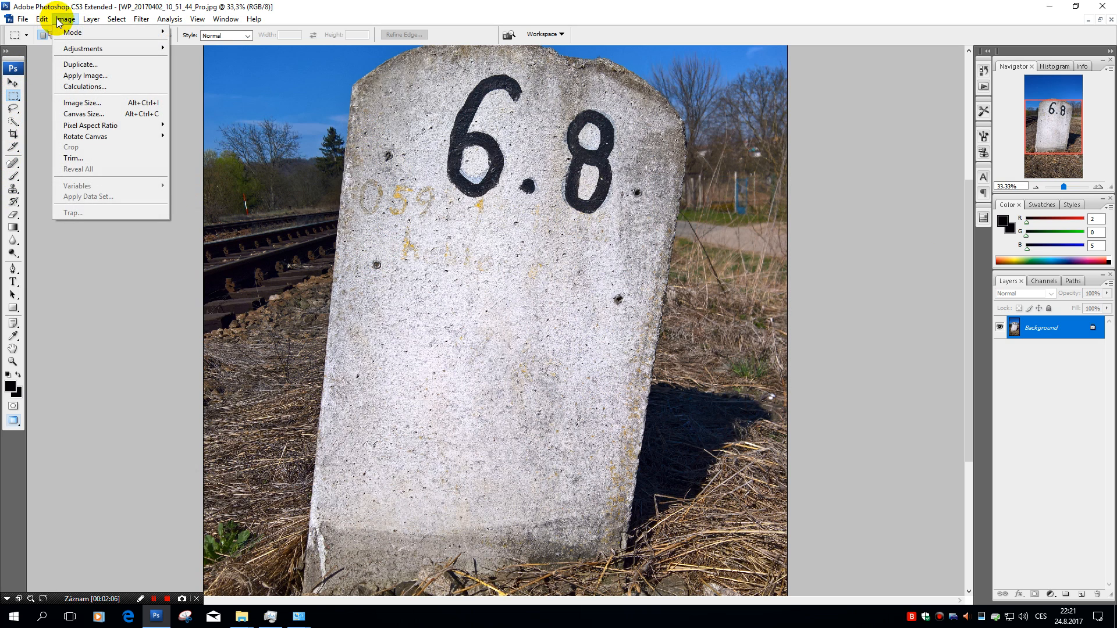
pyautogui.moveTo(108, 136)
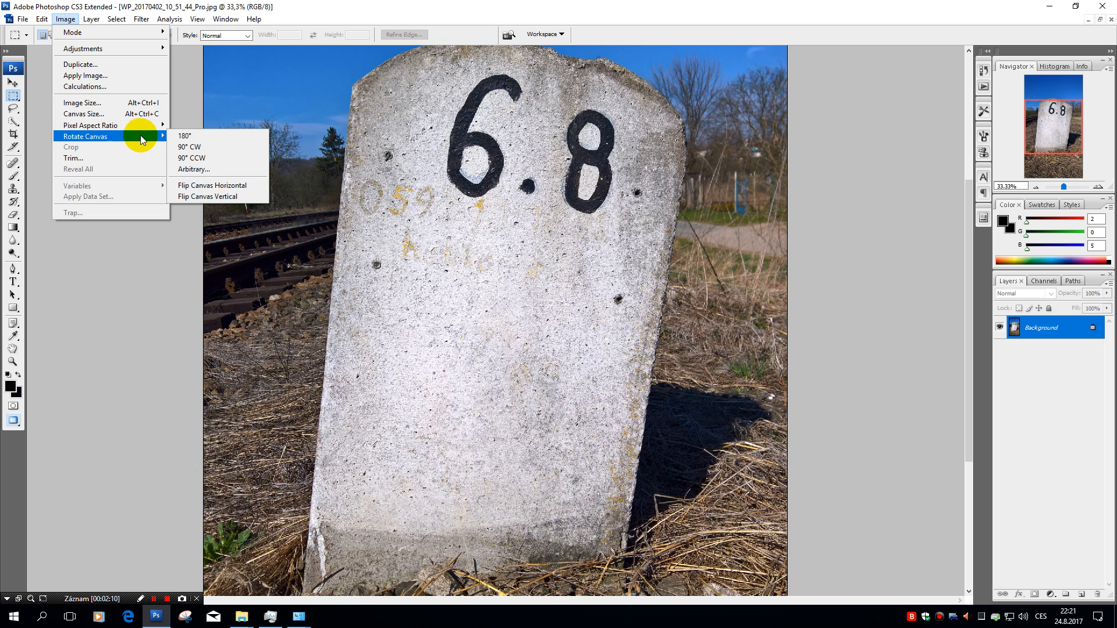
pyautogui.click(209, 170)
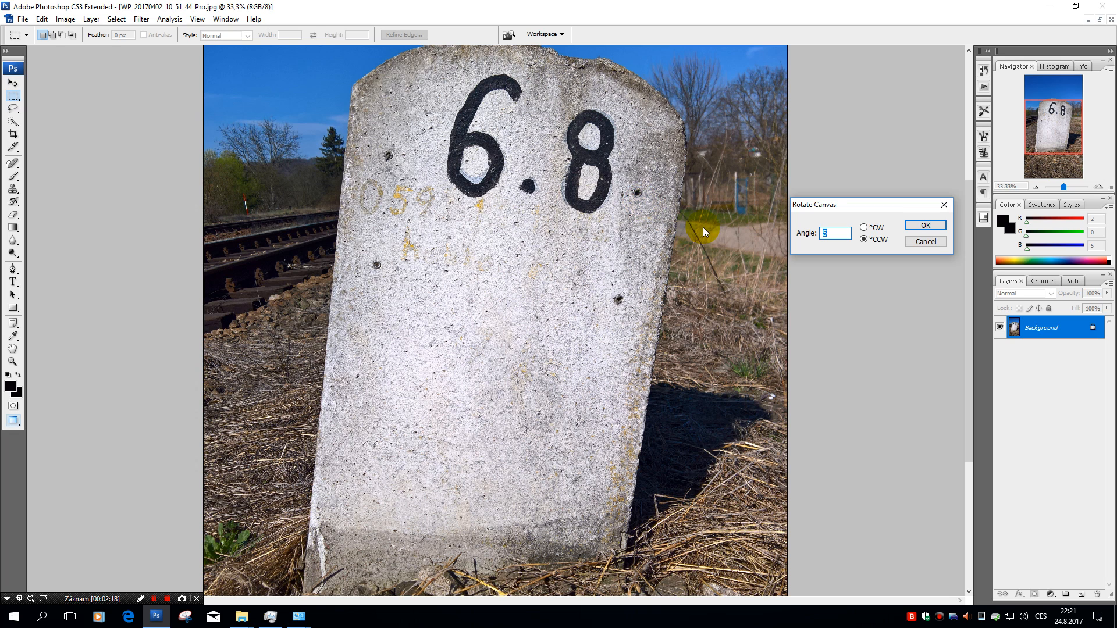
pyautogui.click(930, 226)
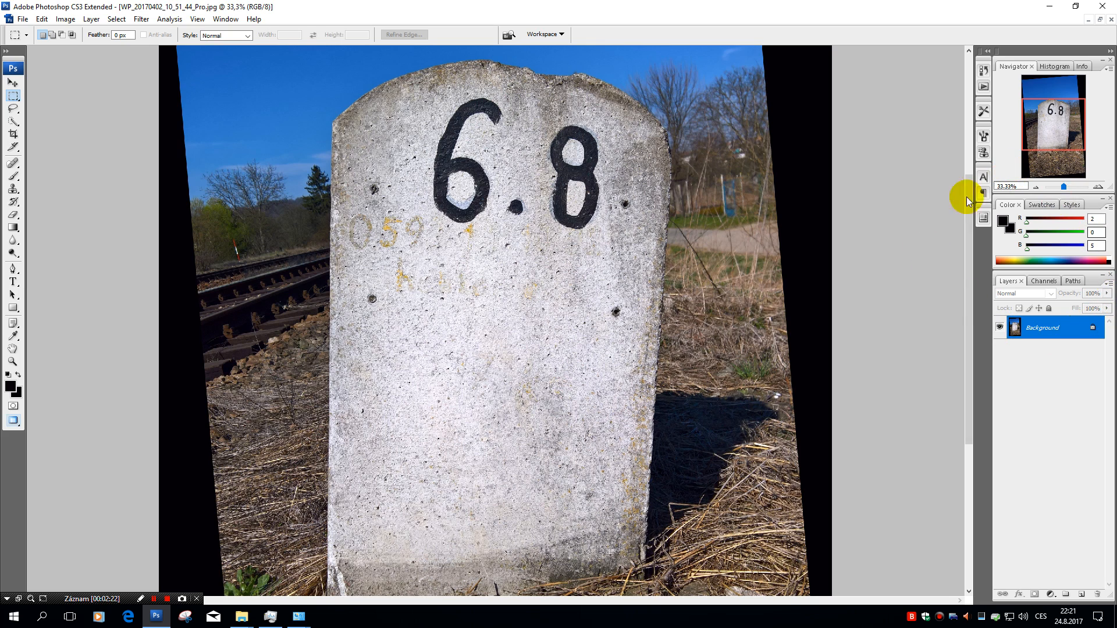
# Crop the photo to the plain stone surface below the numbers and faded lettering, about 1635 × 1221 pixels
pyautogui.moveTo(966, 196); pyautogui.dragTo(971, 316)
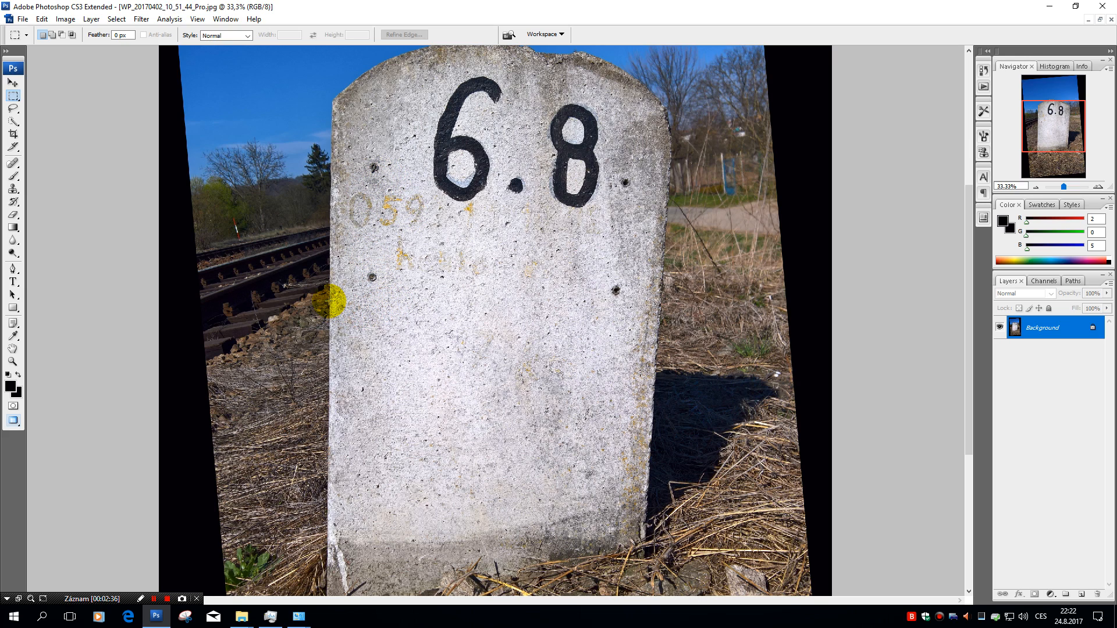
pyautogui.moveTo(347, 381); pyautogui.dragTo(643, 533)
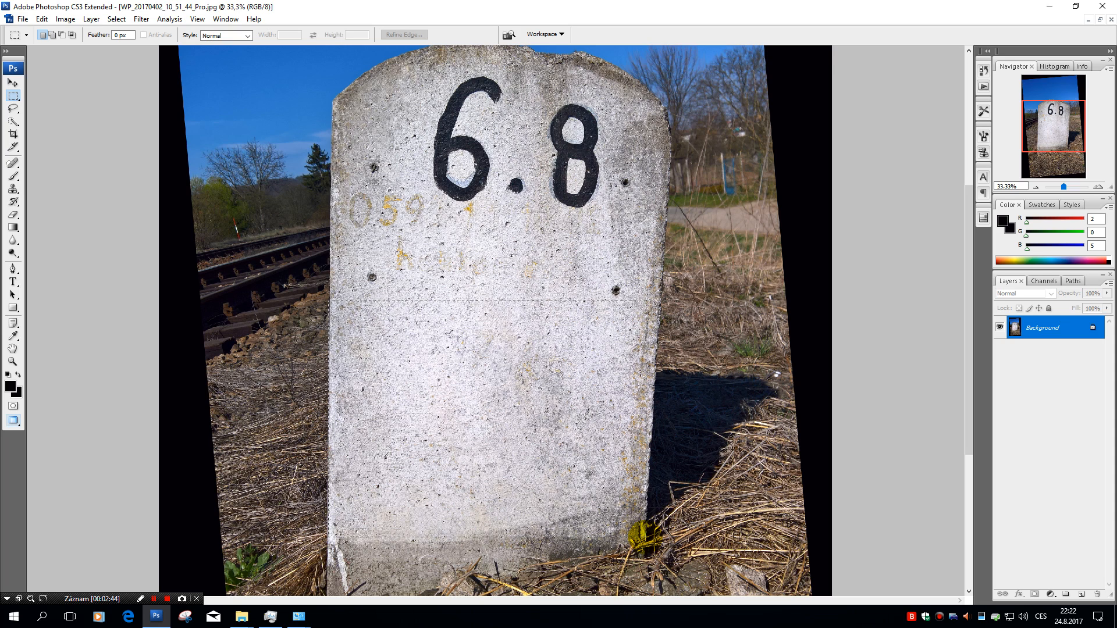
pyautogui.moveTo(643, 532); pyautogui.dragTo(646, 536)
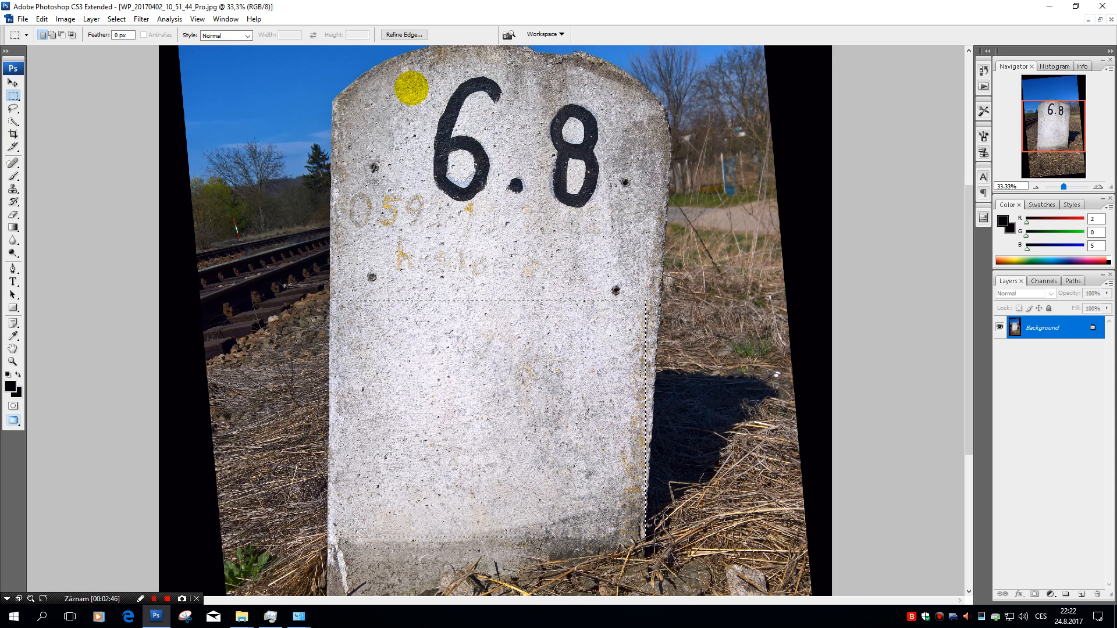
pyautogui.click(90, 19)
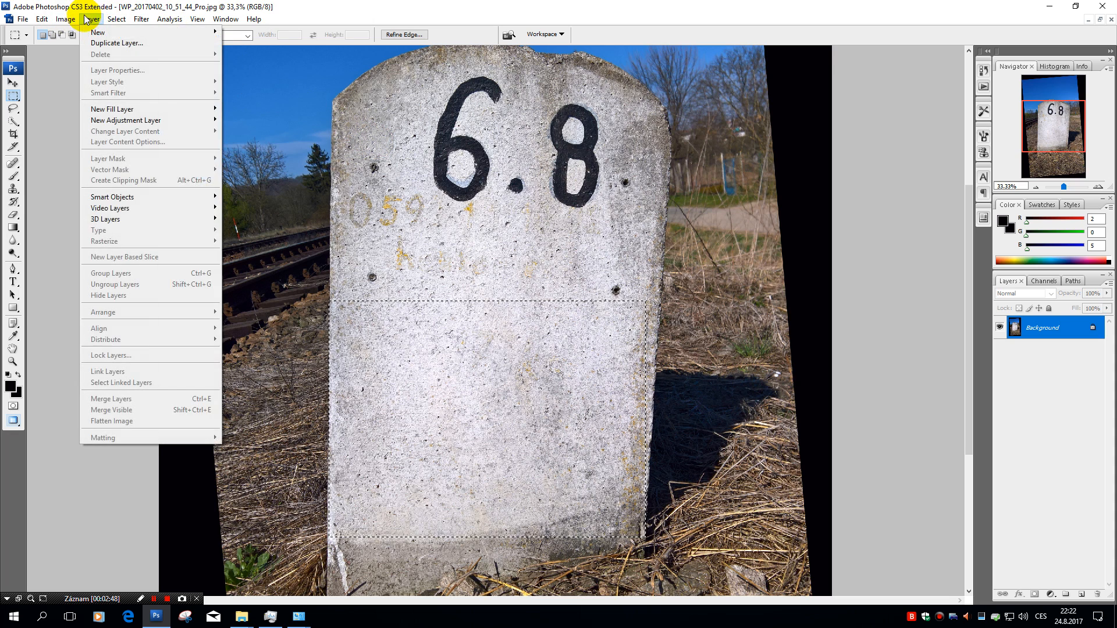
pyautogui.moveTo(66, 19)
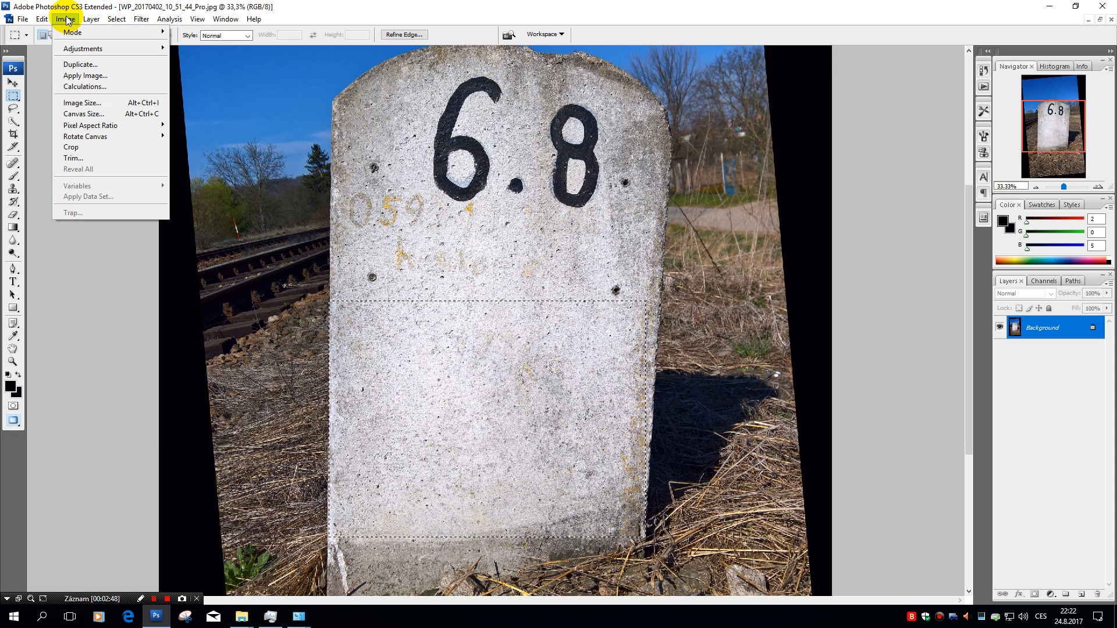
pyautogui.click(85, 148)
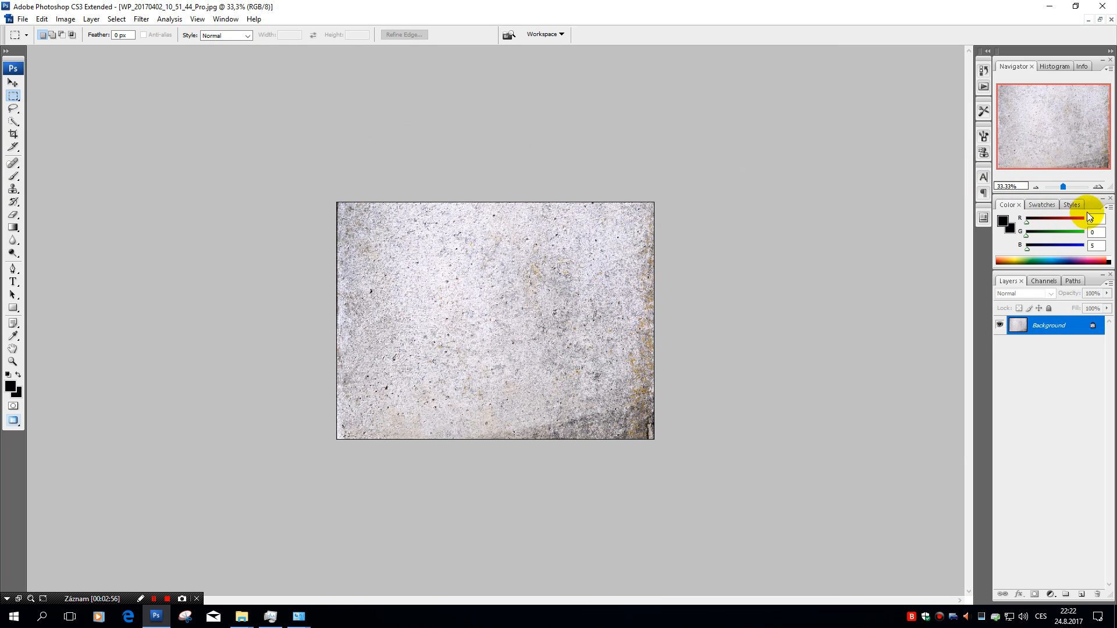
# Scale the whole stone image to 100.9% width, stretching it slightly past the canvas's left edge
pyautogui.click(1098, 186)
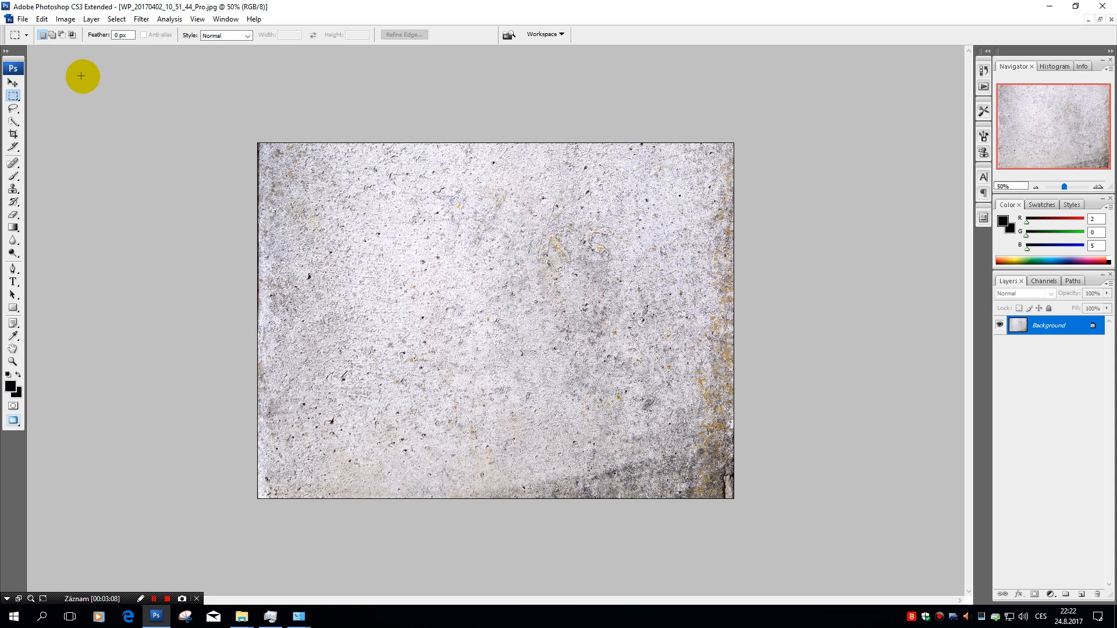
pyautogui.hotkey('ctrl', 'a')
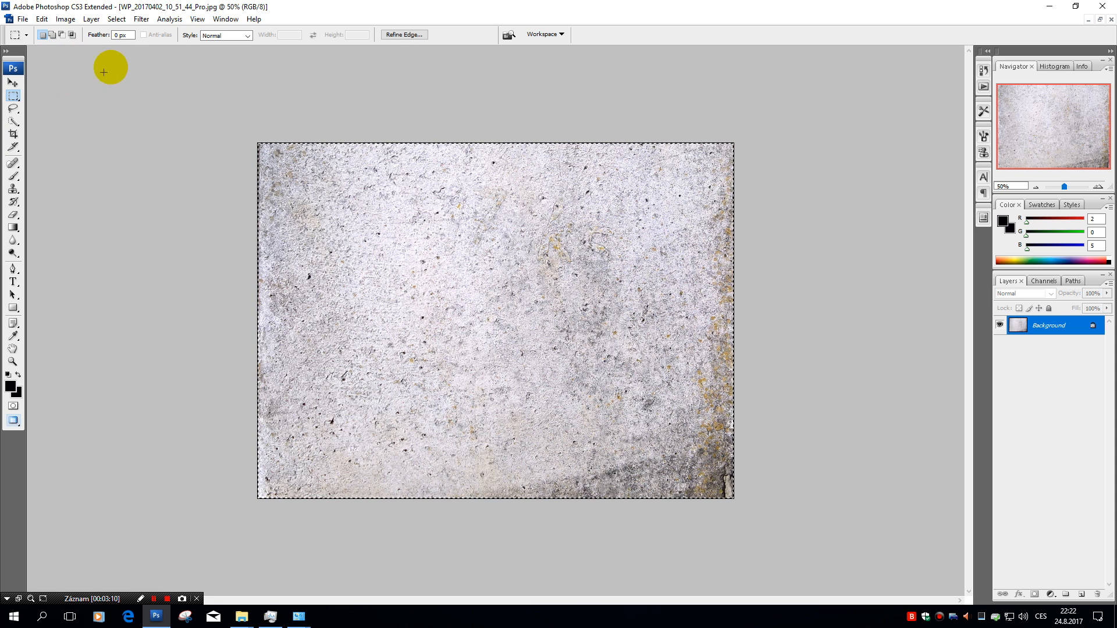
pyautogui.click(66, 19)
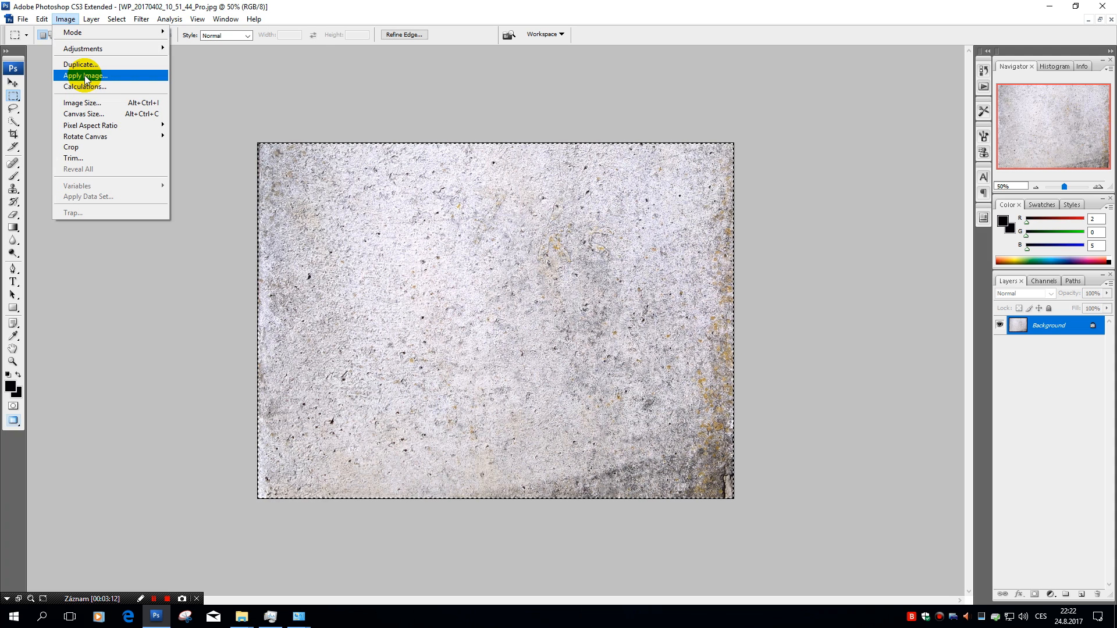
pyautogui.moveTo(40, 18)
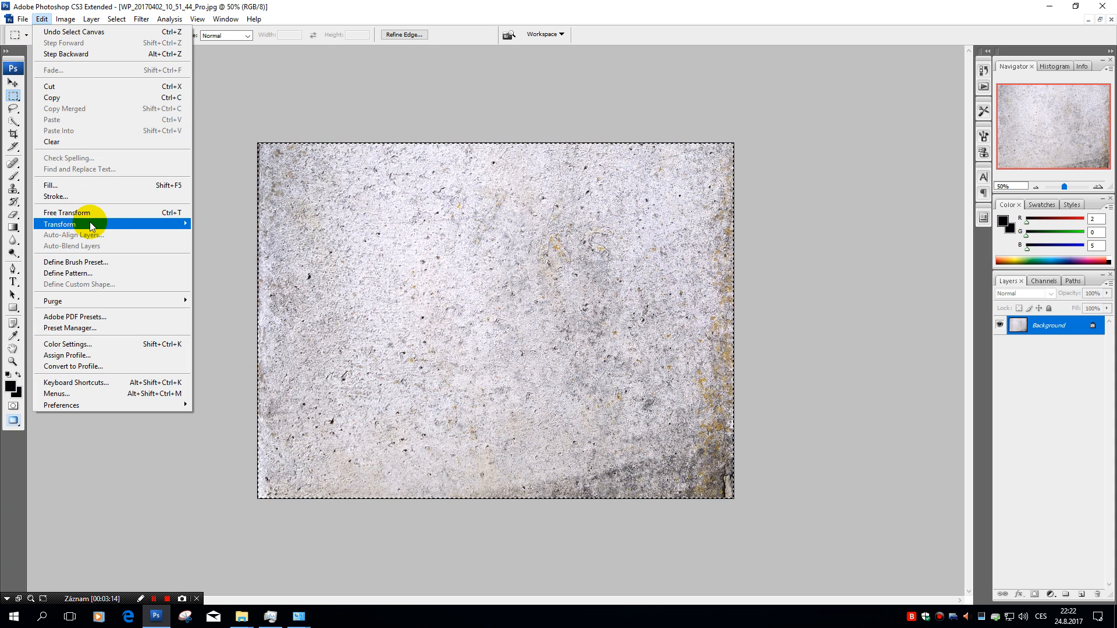
pyautogui.moveTo(90, 221)
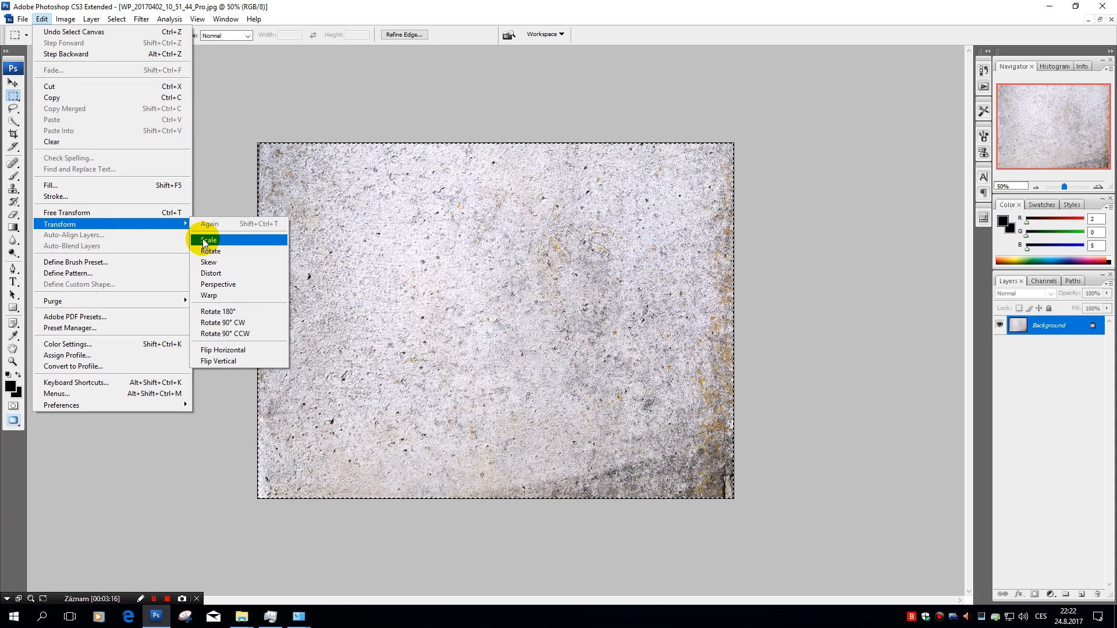
pyautogui.click(204, 242)
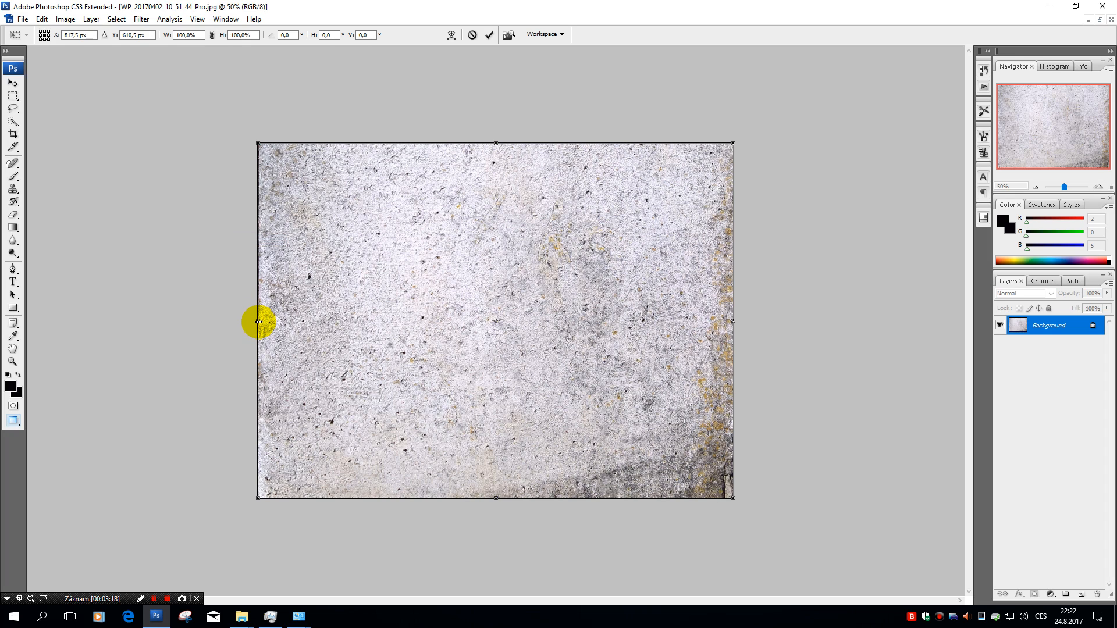
pyautogui.moveTo(257, 320); pyautogui.dragTo(254, 321)
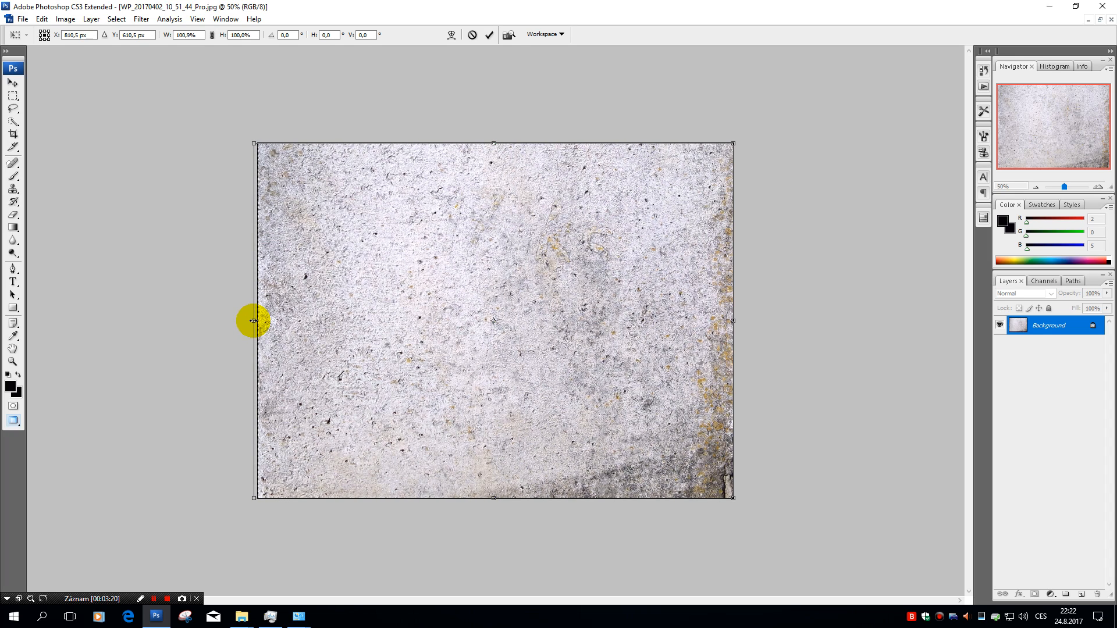
pyautogui.click(489, 36)
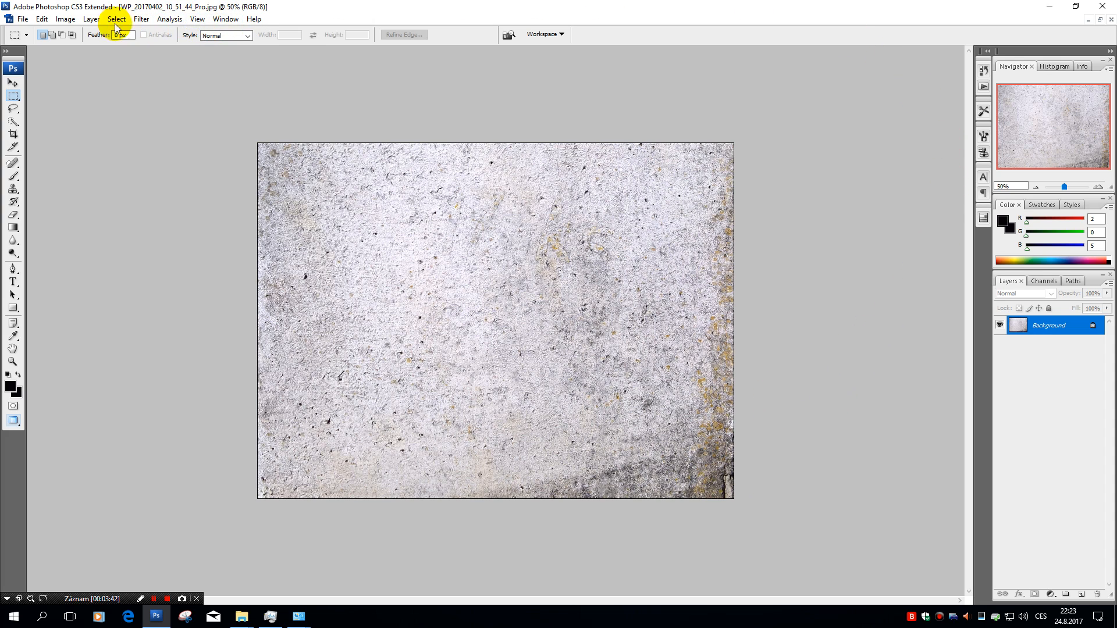
# Check the stone texture's pixel dimensions in the Image Size settings and leave them as they are
pyautogui.click(63, 19)
pyautogui.click(87, 99)
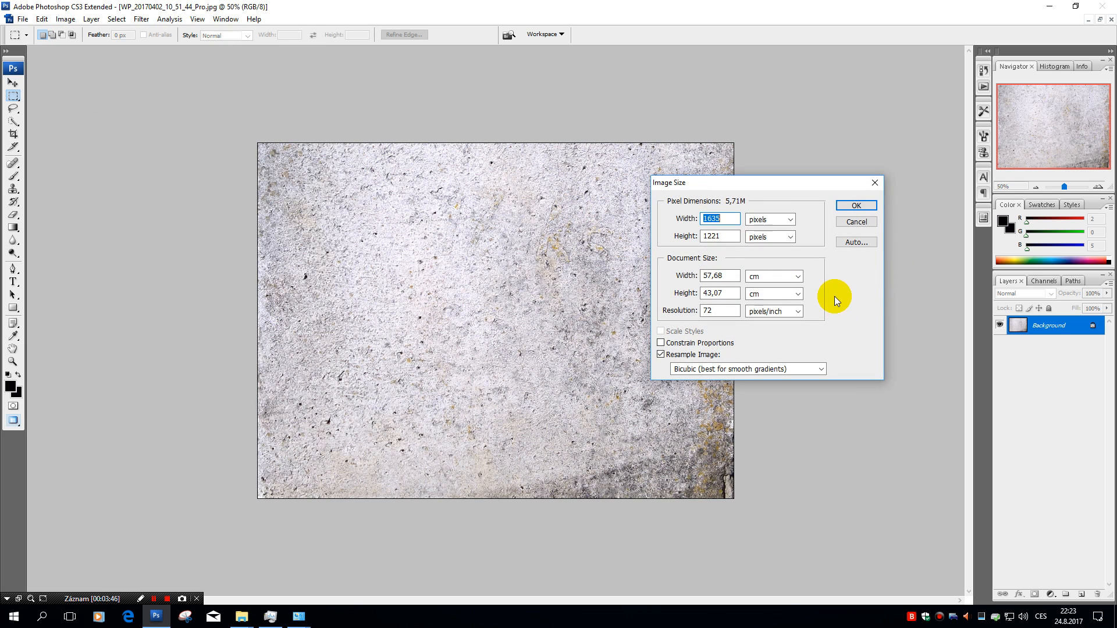
pyautogui.click(859, 226)
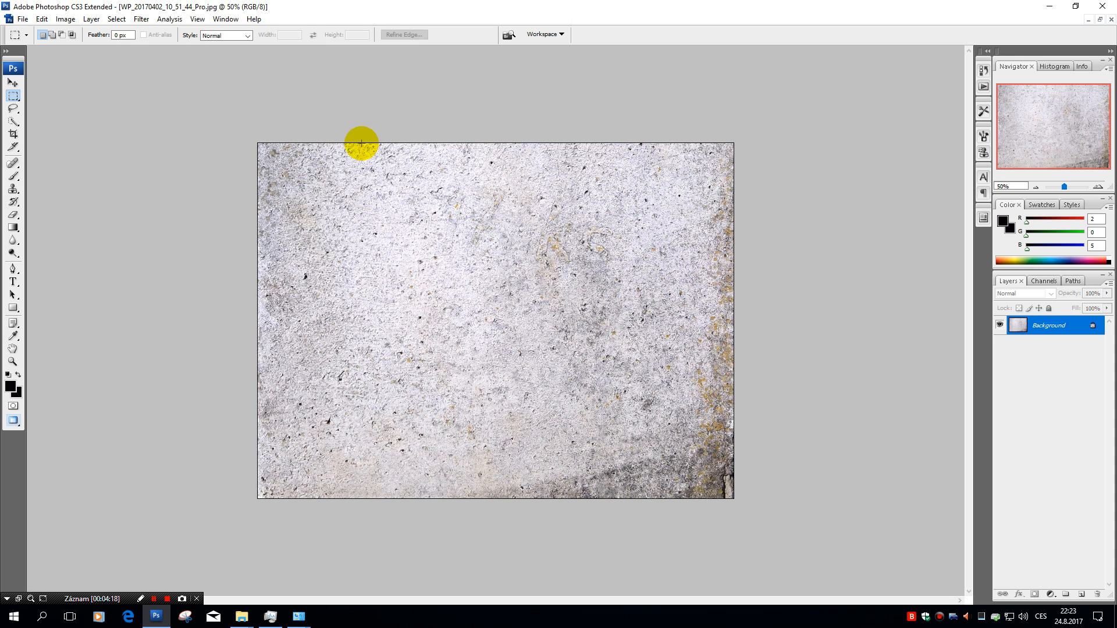
pyautogui.moveTo(361, 143); pyautogui.dragTo(512, 490)
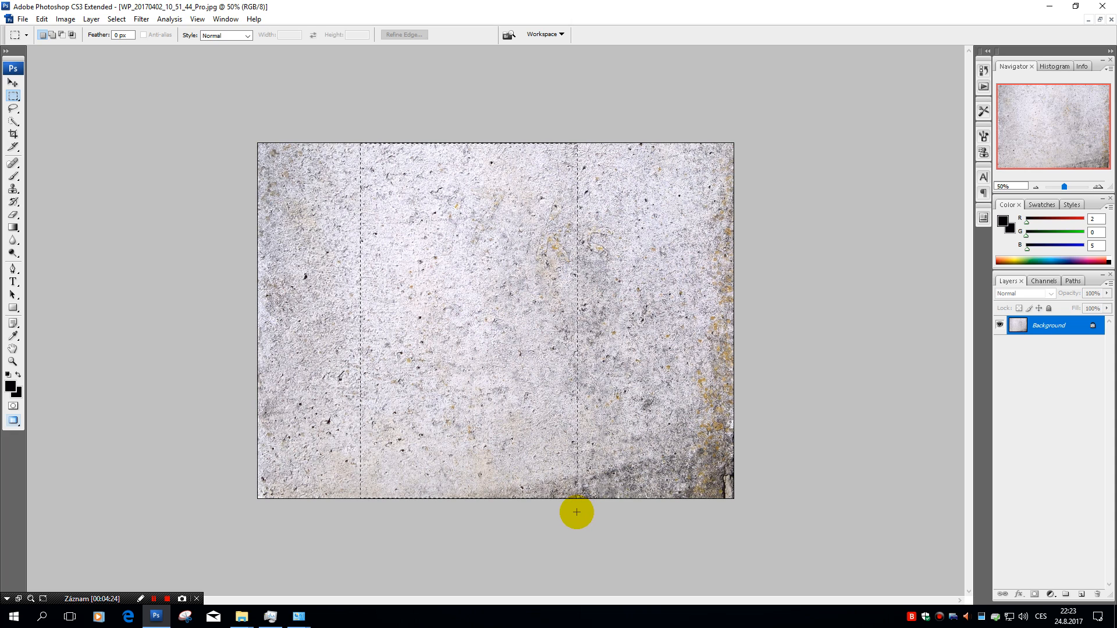
pyautogui.moveTo(577, 512); pyautogui.dragTo(576, 512)
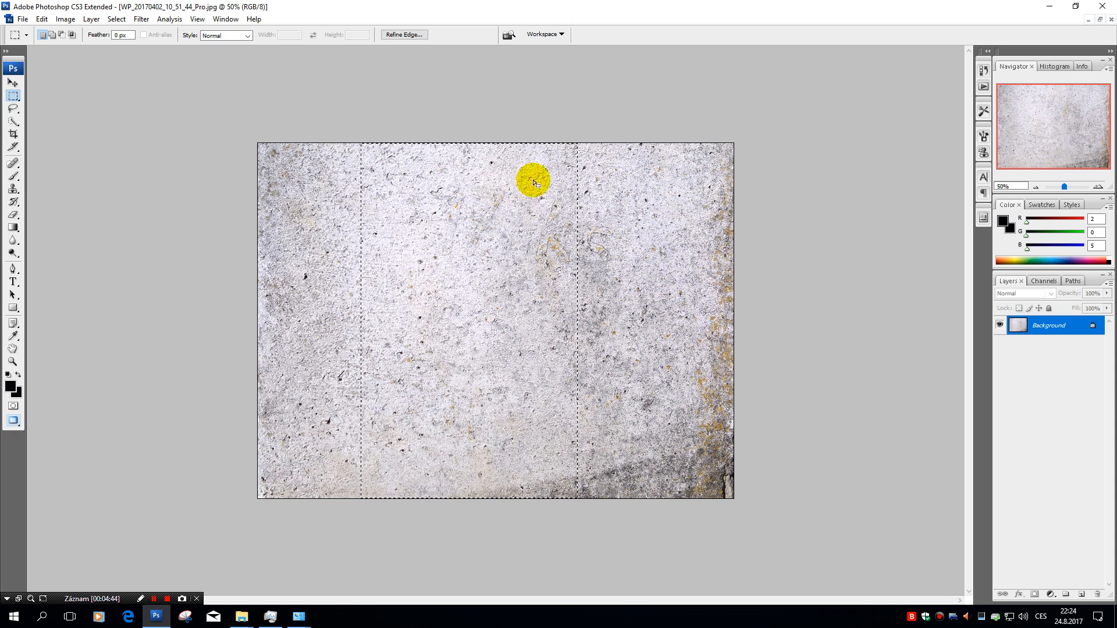
pyautogui.click(178, 144)
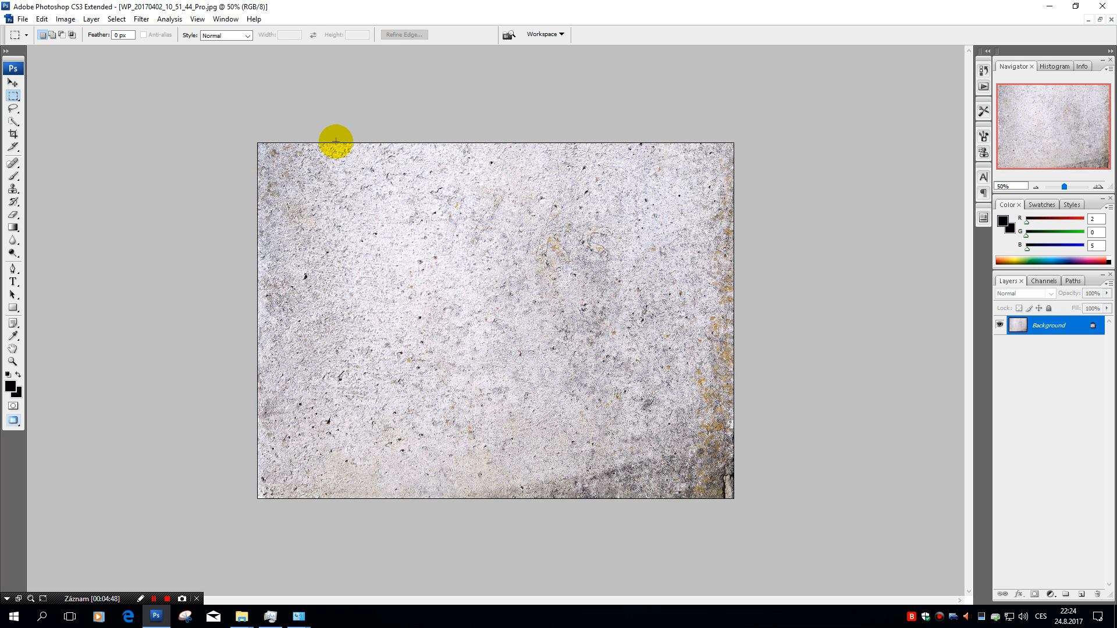
# Crop the image to a full-height vertical strip of clean stone left of centre, about 649 × 1221 pixels
pyautogui.moveTo(335, 143); pyautogui.dragTo(523, 518)
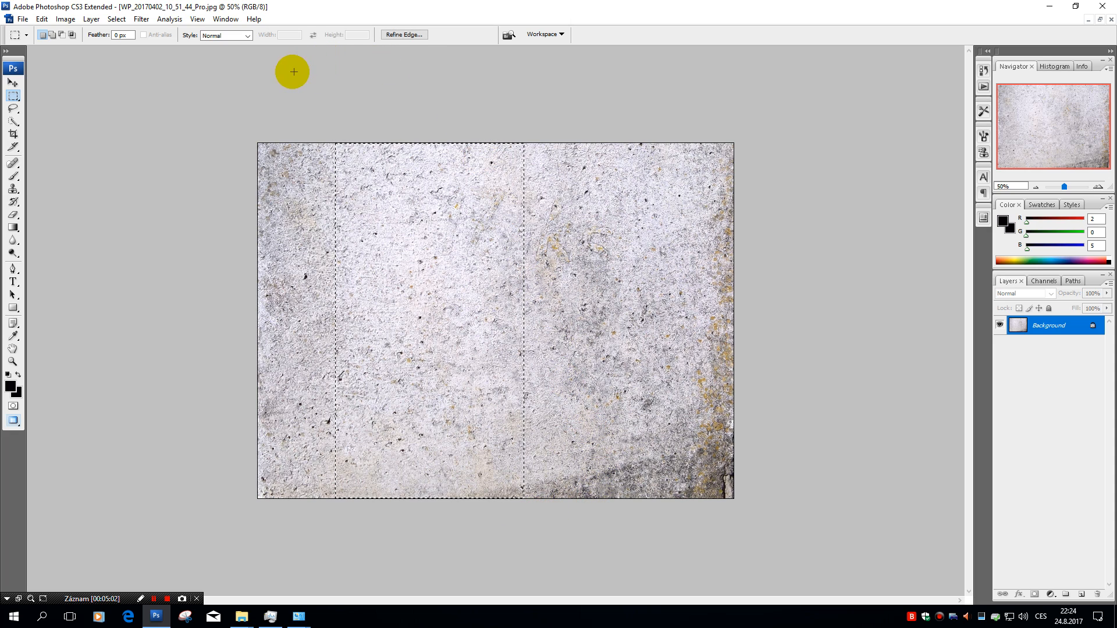
pyautogui.click(67, 19)
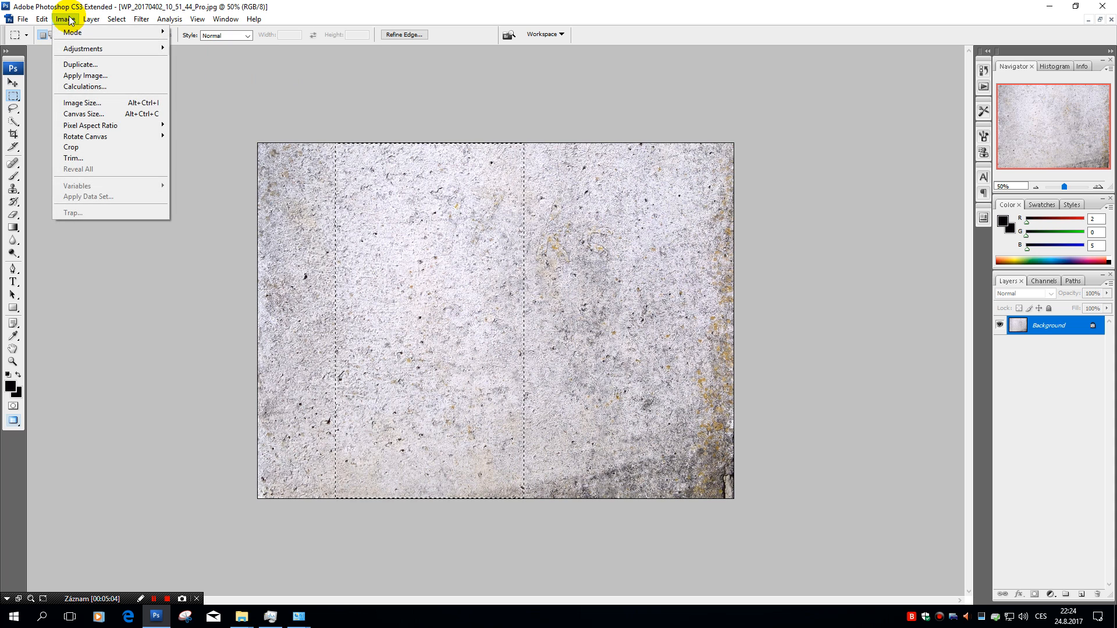
pyautogui.click(82, 147)
# Set the stone texture's image height to 512 pixels with proportions constrained
pyautogui.click(67, 21)
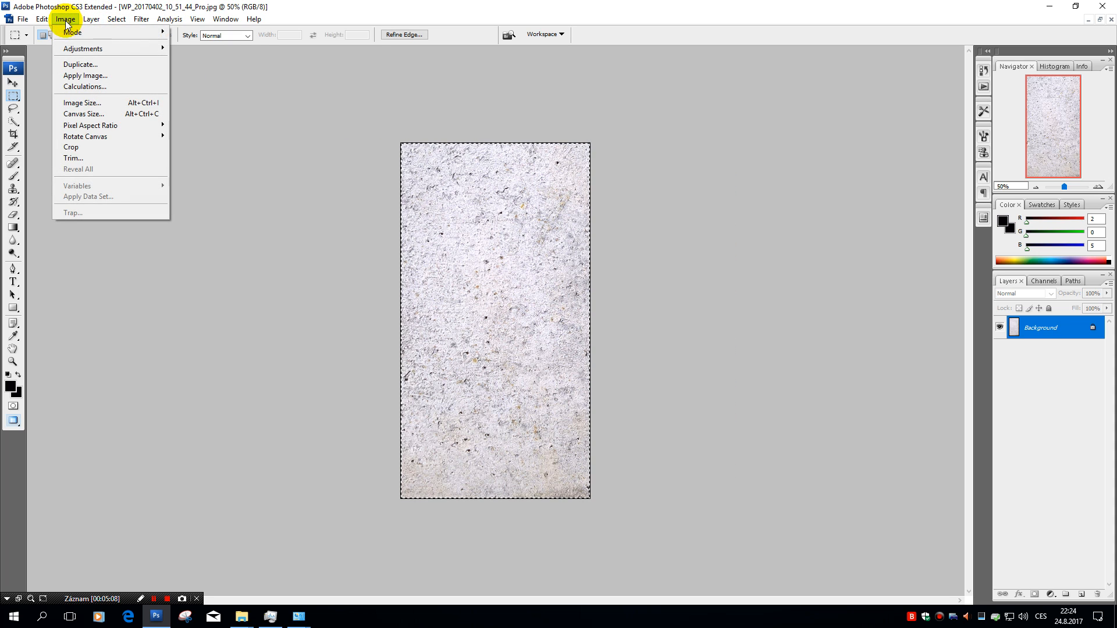
pyautogui.click(73, 102)
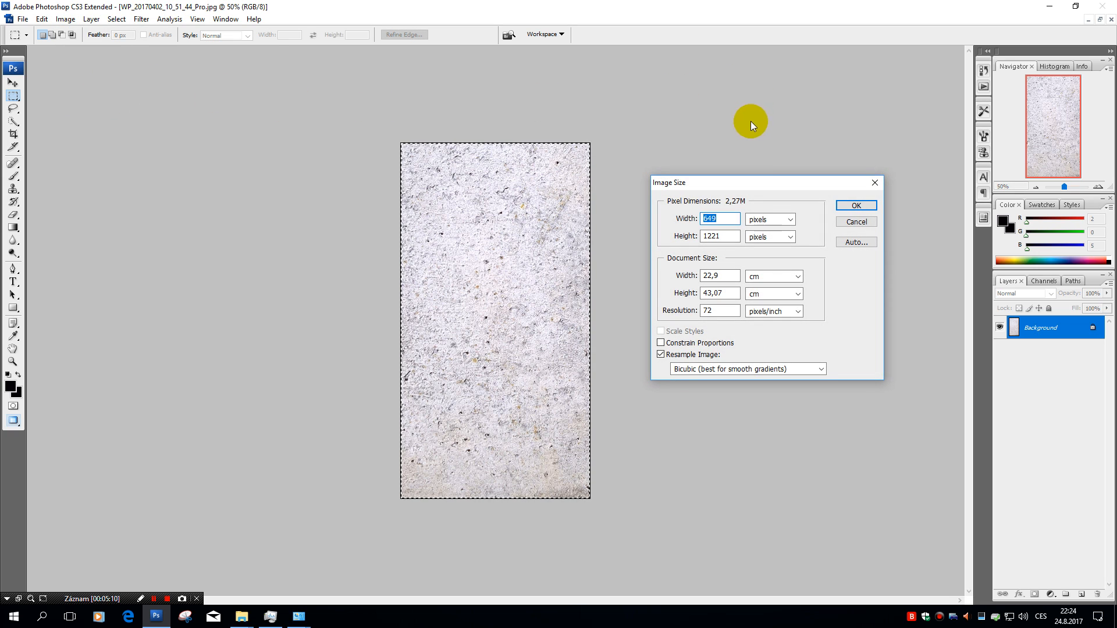
pyautogui.click(724, 218)
pyautogui.doubleClick(711, 236)
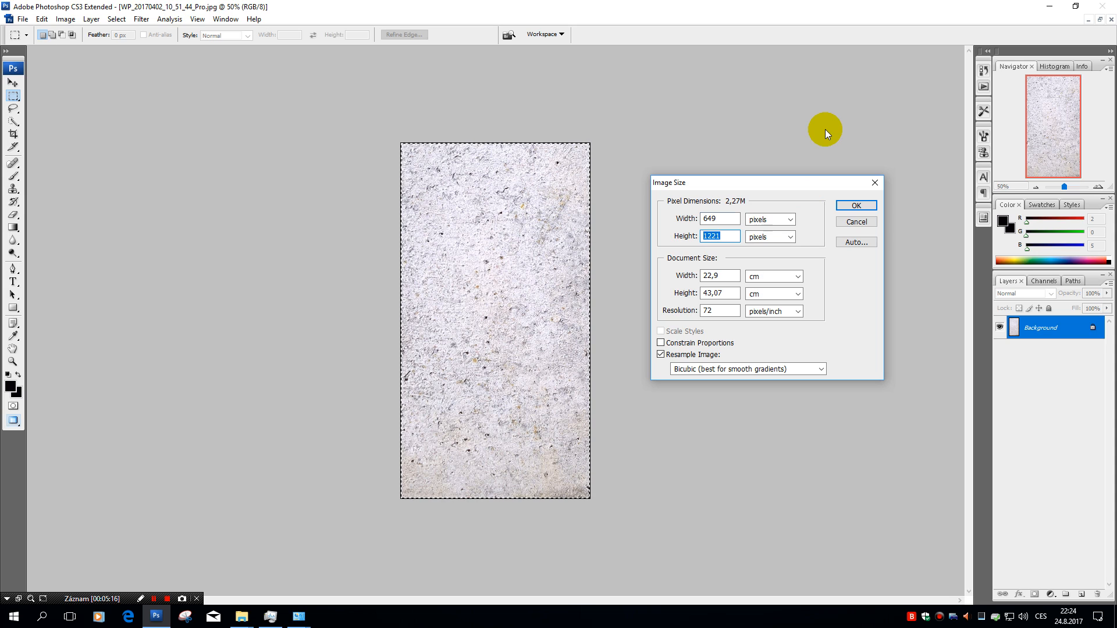
pyautogui.click(663, 344)
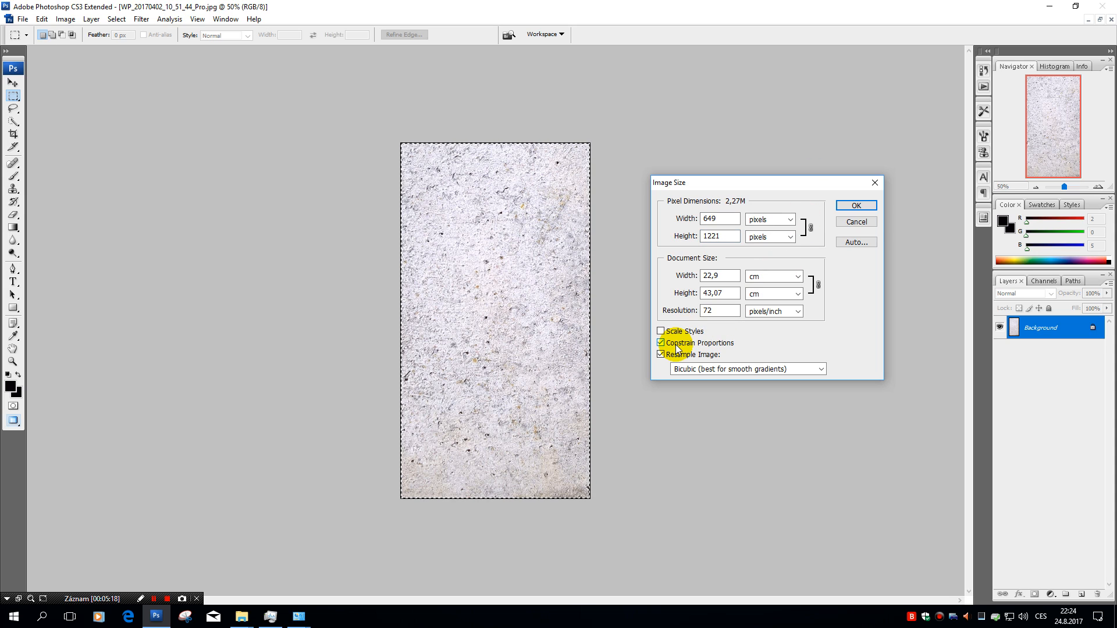
pyautogui.doubleClick(711, 236)
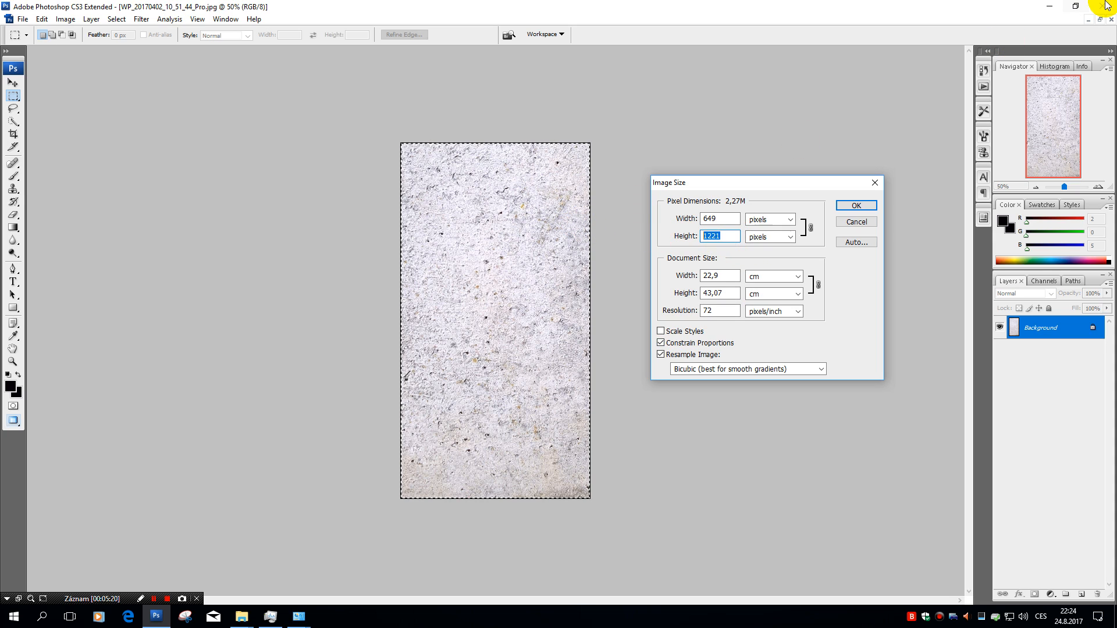
pyautogui.write('512')
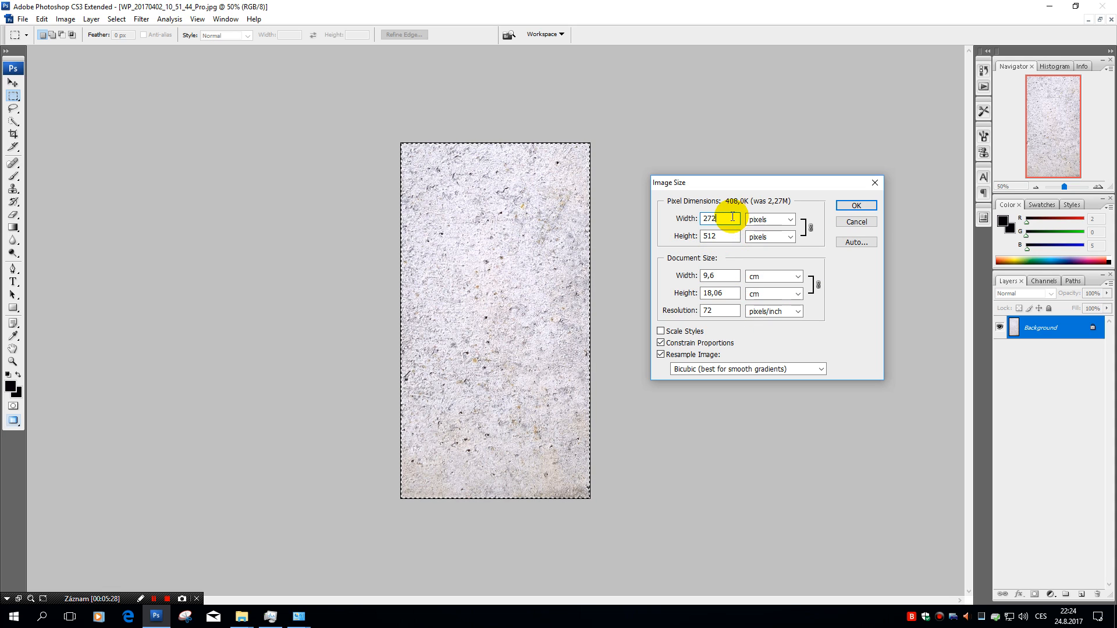
pyautogui.click(832, 258)
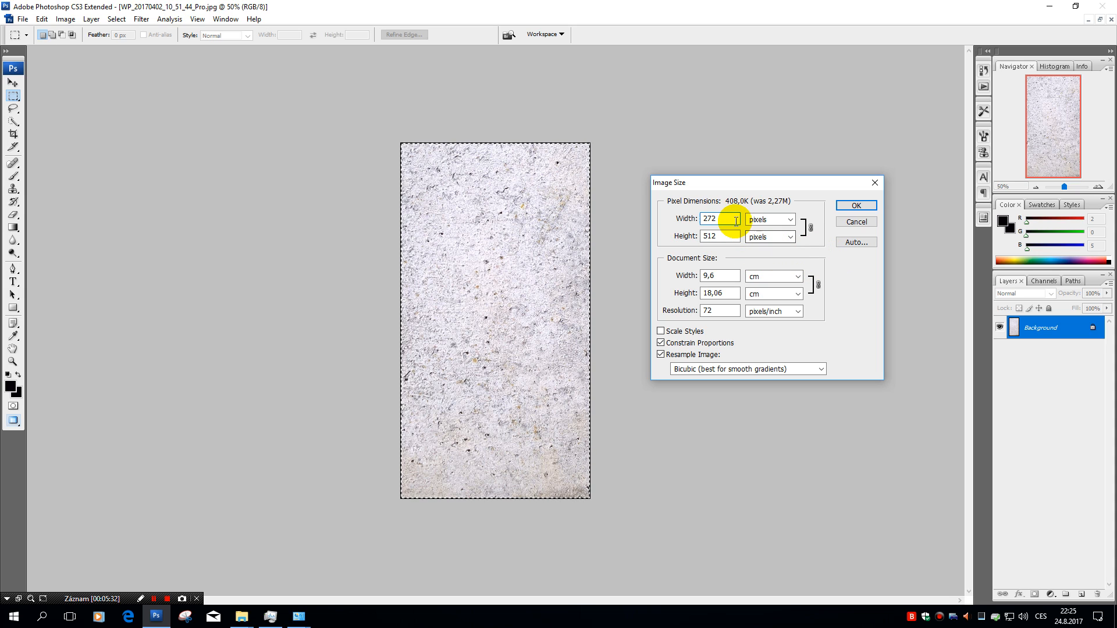
# Turn off proportion constraining, set the image width to 256 pixels and apply the resize with Bicubic resampling
pyautogui.click(673, 347)
pyautogui.doubleClick(734, 219)
pyautogui.write('256')
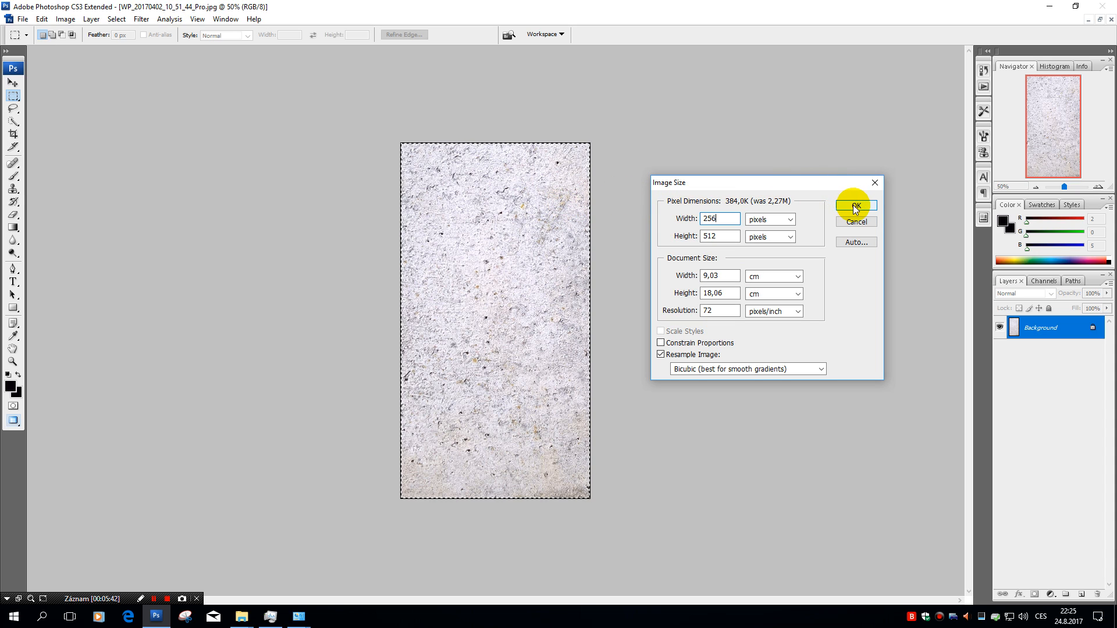
pyautogui.click(824, 371)
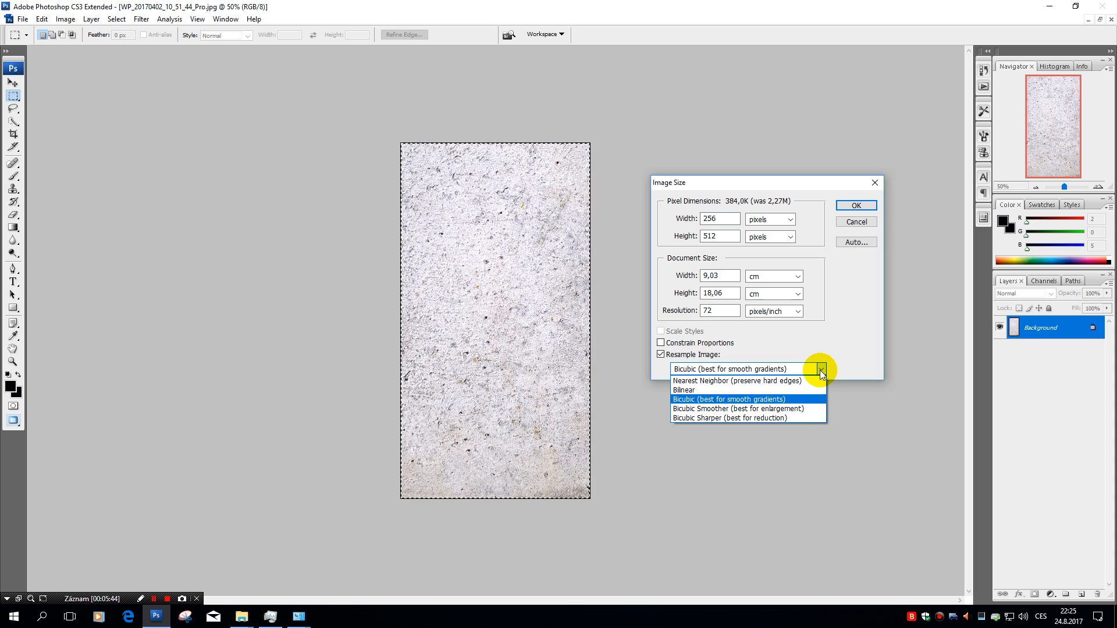
pyautogui.click(820, 370)
pyautogui.click(857, 206)
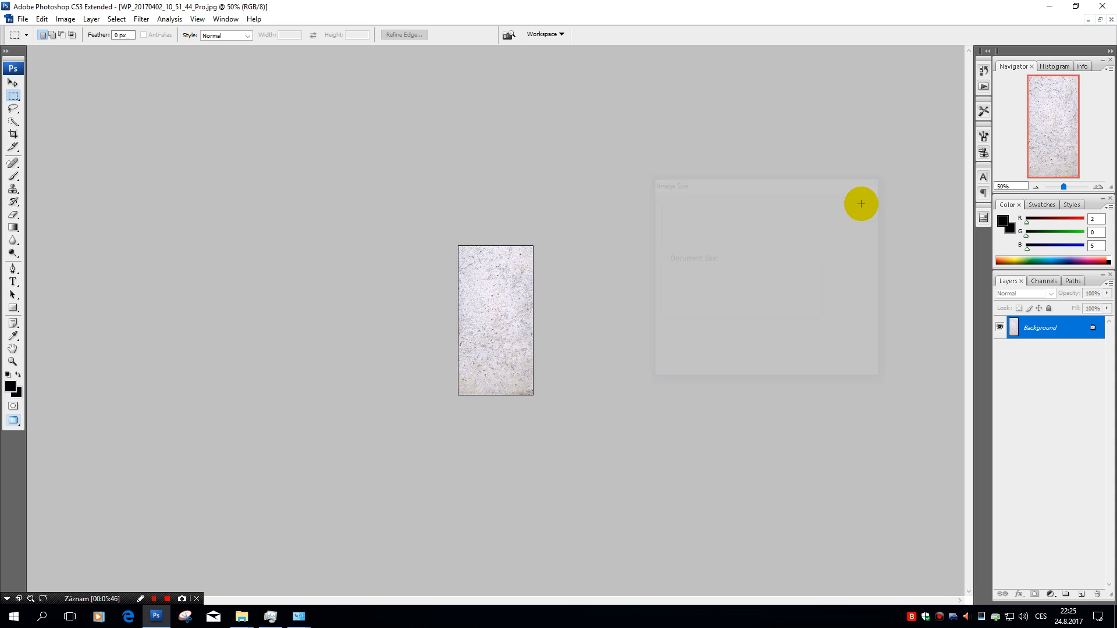
# Inspect the resized texture up close and set it up for web export as PNG-8
pyautogui.click(1097, 187)
pyautogui.click(1098, 188)
pyautogui.click(1097, 188)
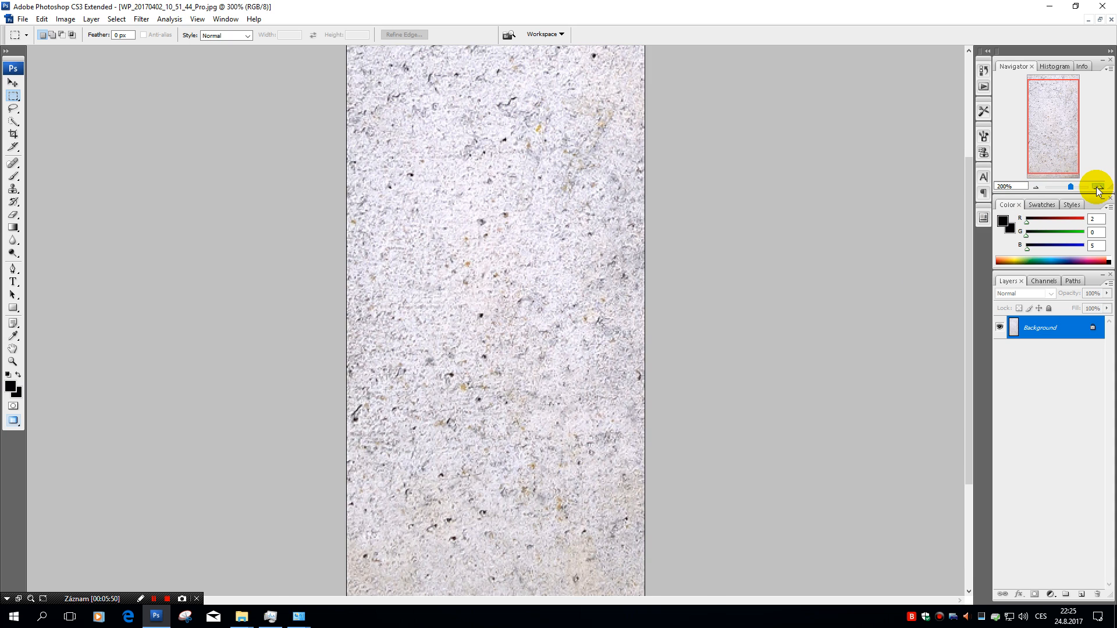
pyautogui.click(1097, 187)
pyautogui.click(1037, 187)
pyautogui.click(1037, 187)
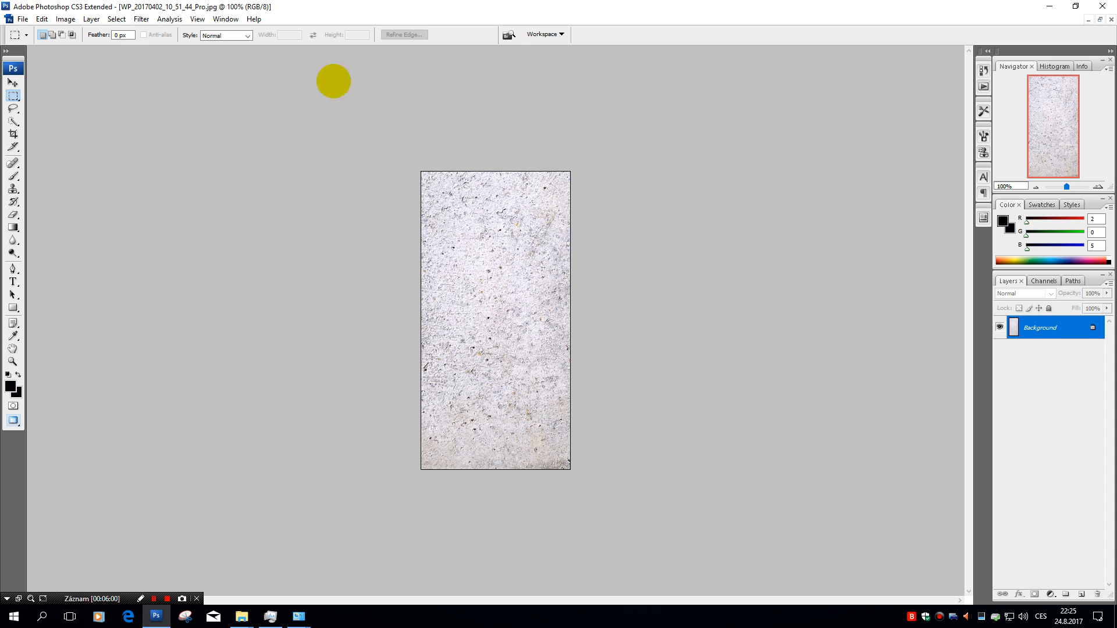
pyautogui.click(23, 20)
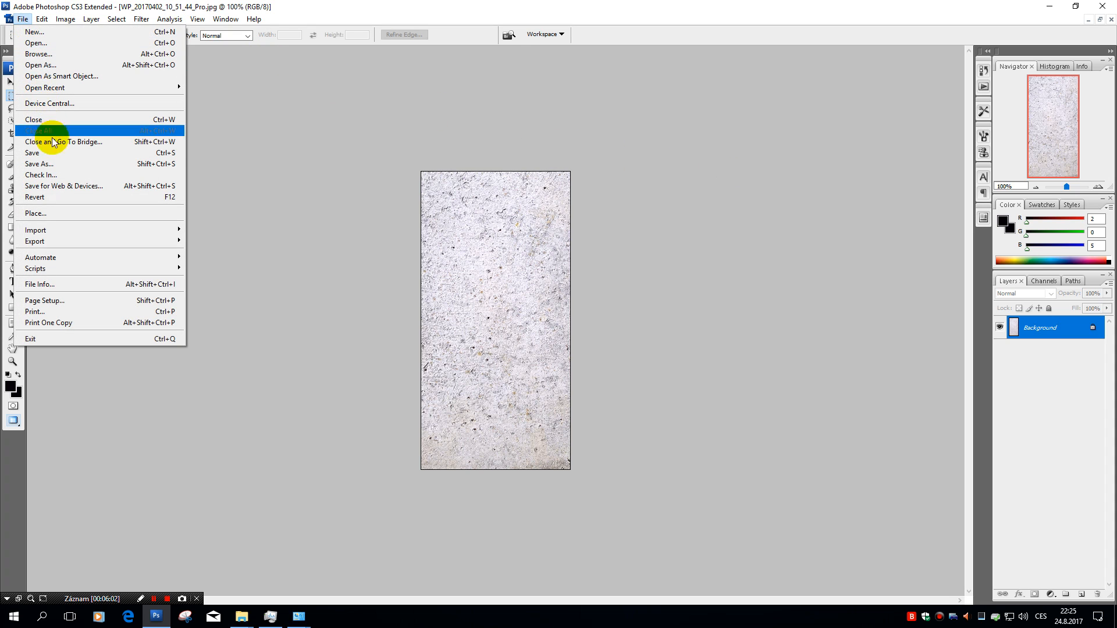
pyautogui.click(67, 187)
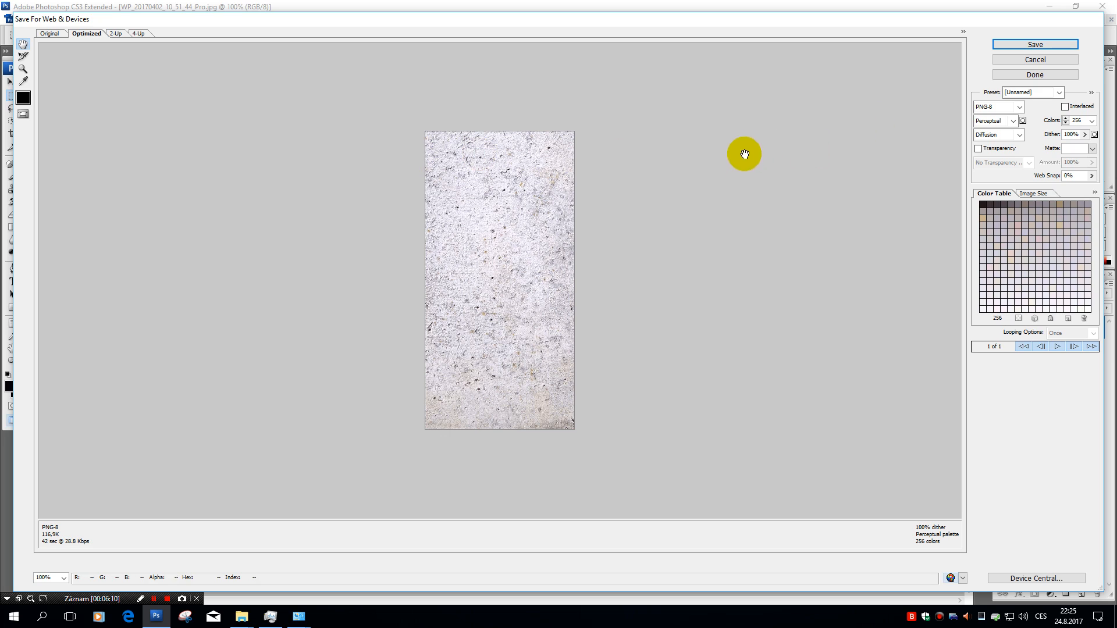
pyautogui.click(1023, 107)
pyautogui.click(1022, 106)
# Choose the KM folder inside Local > Koleje as the destination for the exported texture
pyautogui.click(1035, 44)
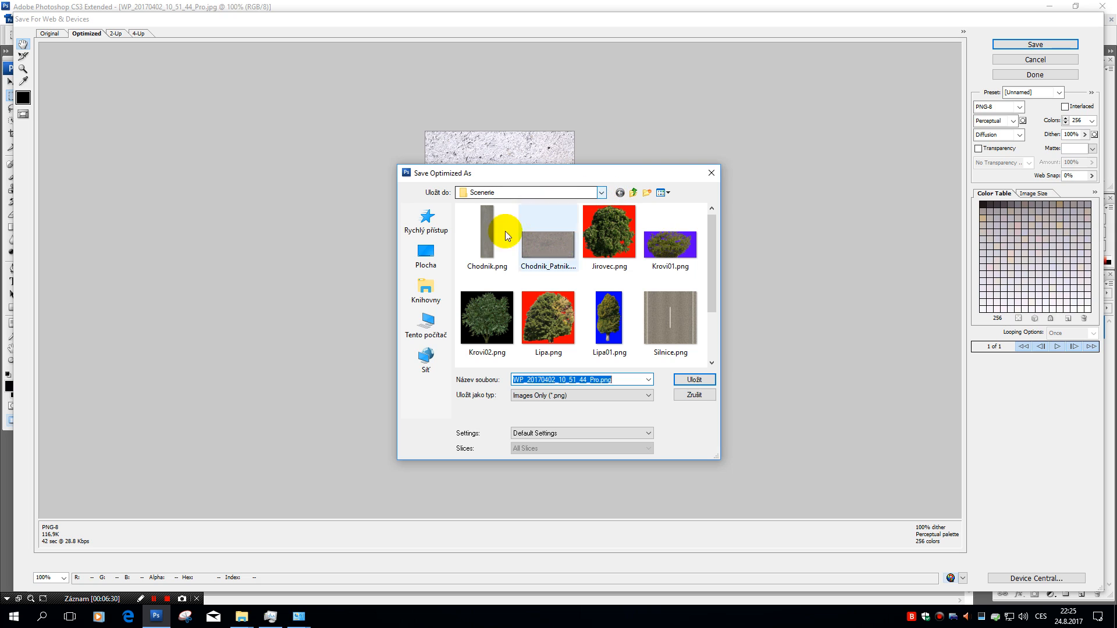
pyautogui.click(634, 192)
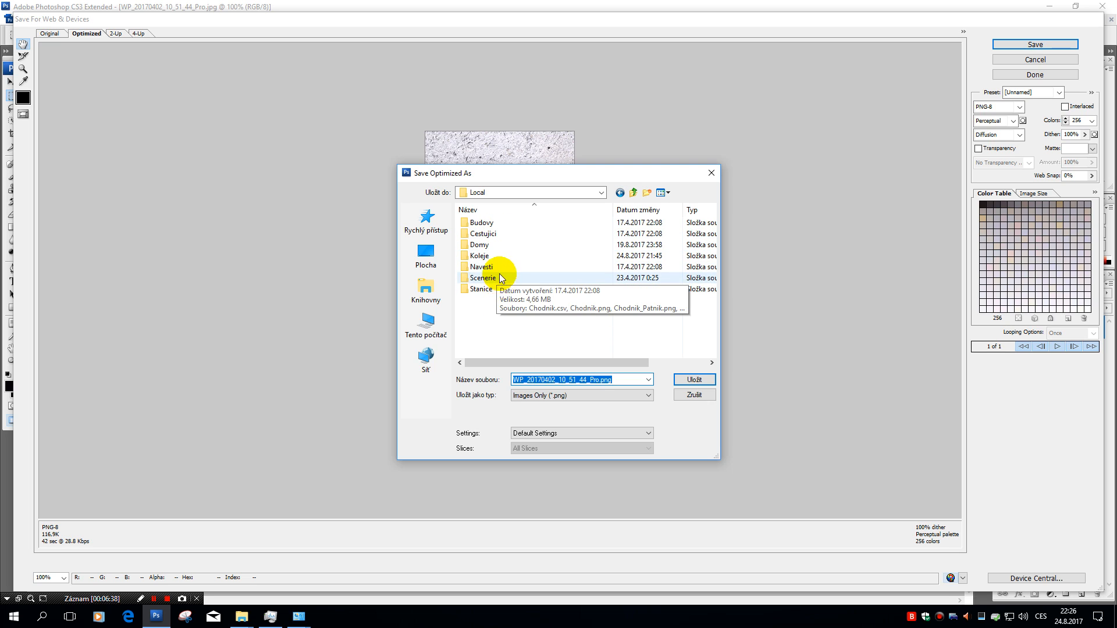
pyautogui.doubleClick(500, 254)
pyautogui.doubleClick(493, 242)
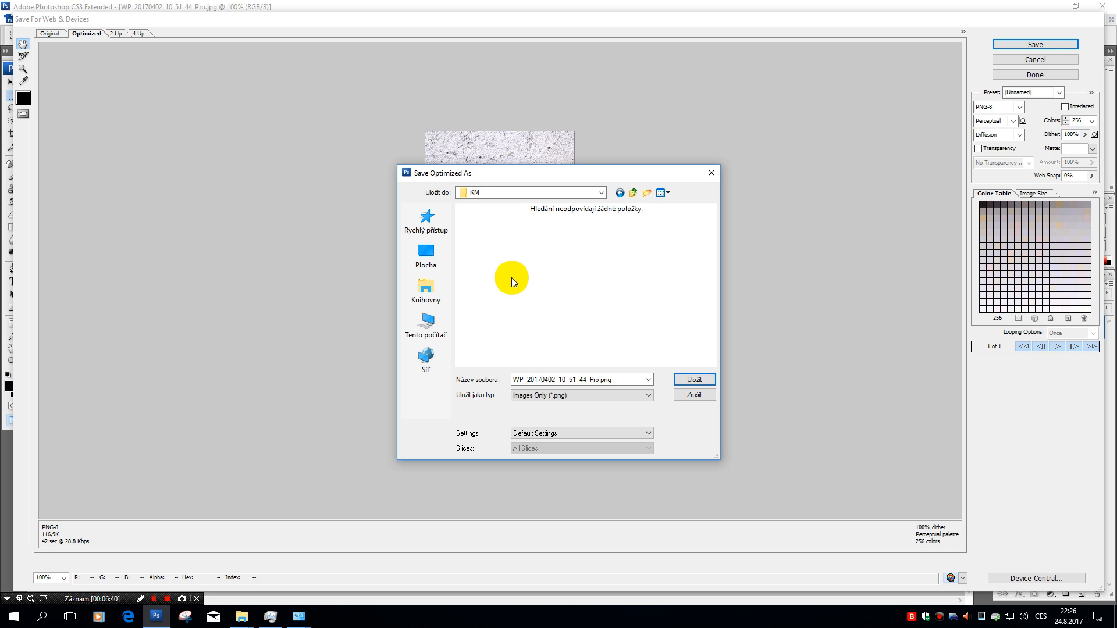
# Name the exported texture Km_Celo.png and save it
pyautogui.click(639, 382)
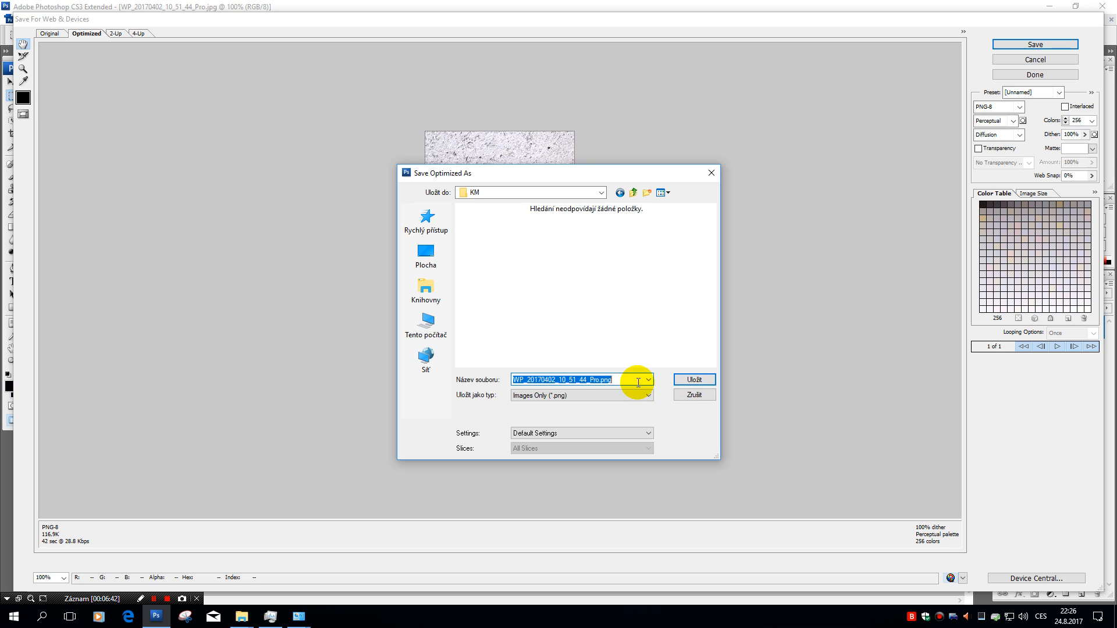
pyautogui.press('Home')
pyautogui.press('Delete')
pyautogui.press('Delete')
pyautogui.press('Delete')
pyautogui.press('Delete')
pyautogui.press('Delete')
pyautogui.press('Delete')
pyautogui.press('Delete')
pyautogui.press('Delete')
pyautogui.press('Delete')
pyautogui.press('Delete')
pyautogui.press('Delete')
pyautogui.press('Delete')
pyautogui.press('Delete')
pyautogui.press('Delete')
pyautogui.press('Delete')
pyautogui.press('Delete')
pyautogui.press('Delete')
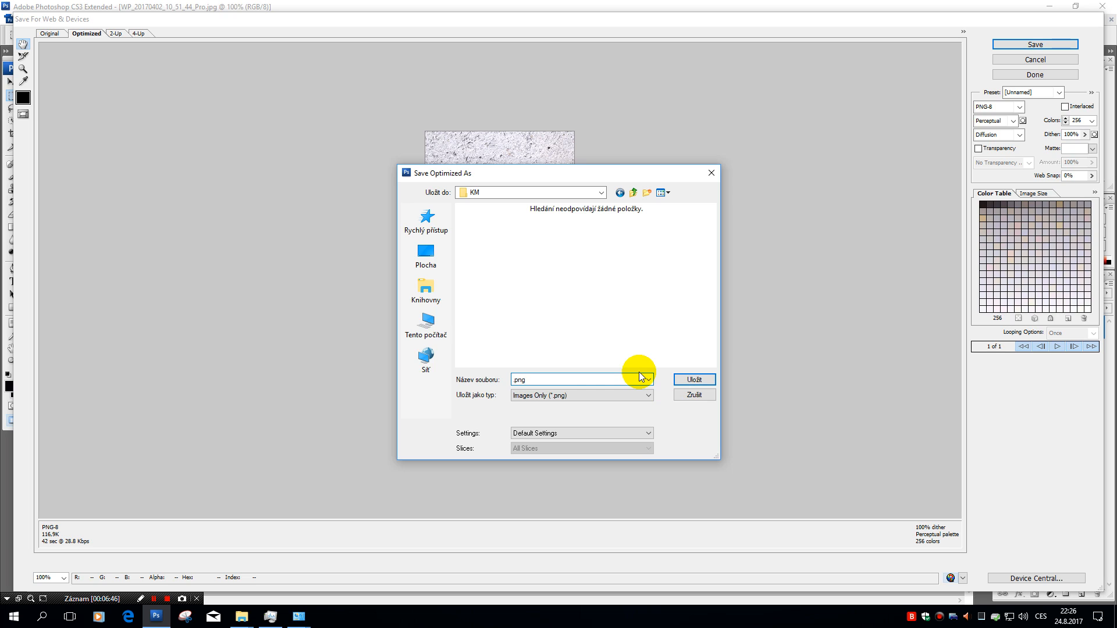
pyautogui.write('Km_Celo')
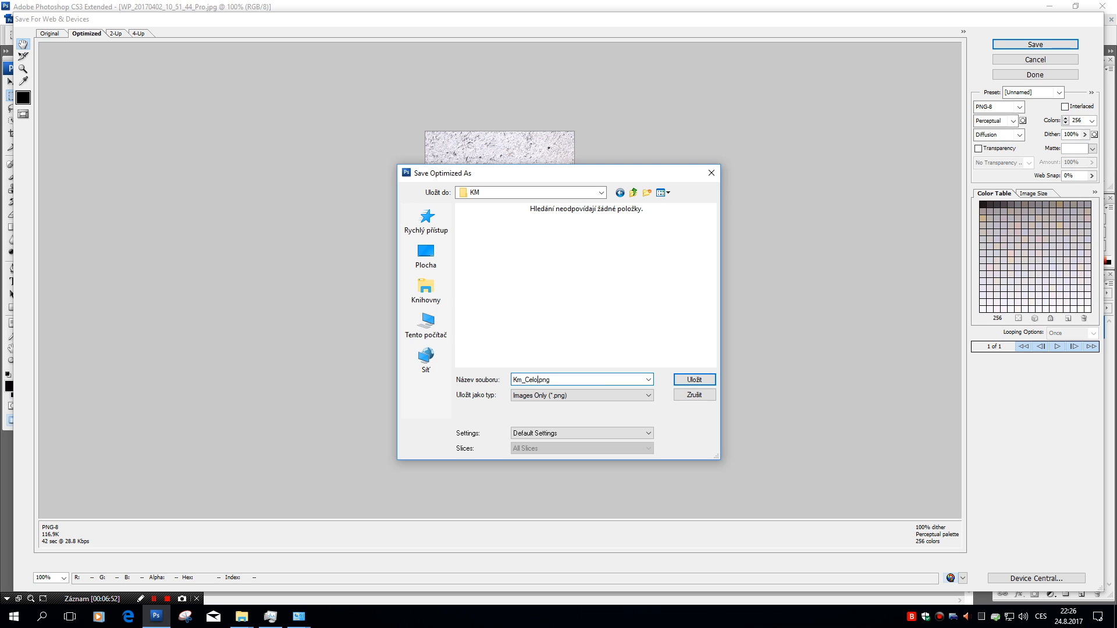
pyautogui.press('Return')
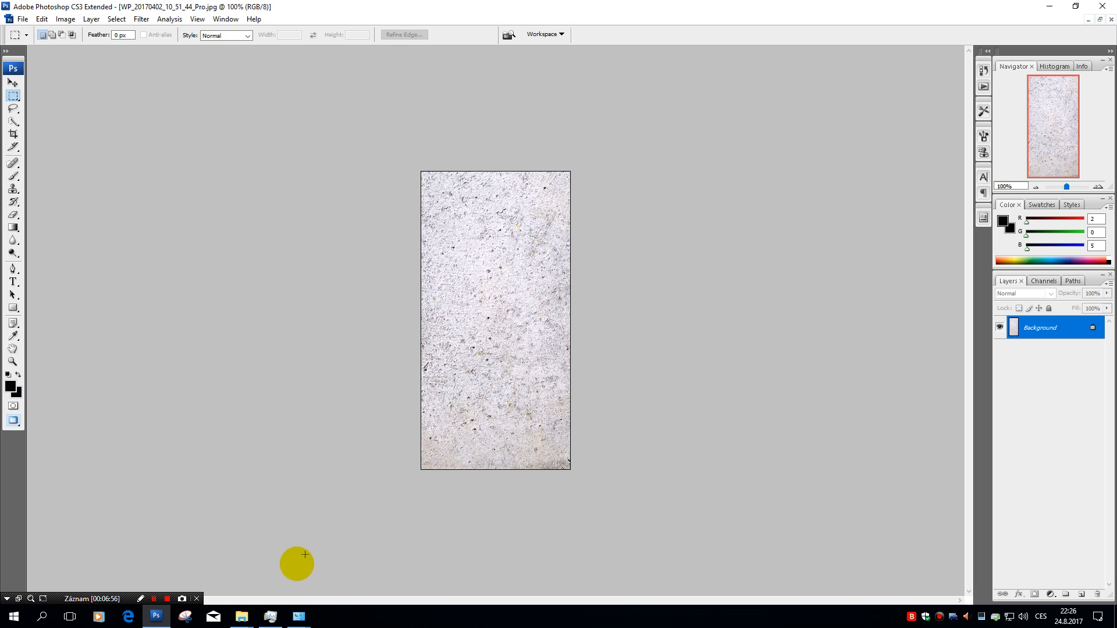
# Close the edited stone photo without saving changes to the original JPG
pyautogui.click(241, 615)
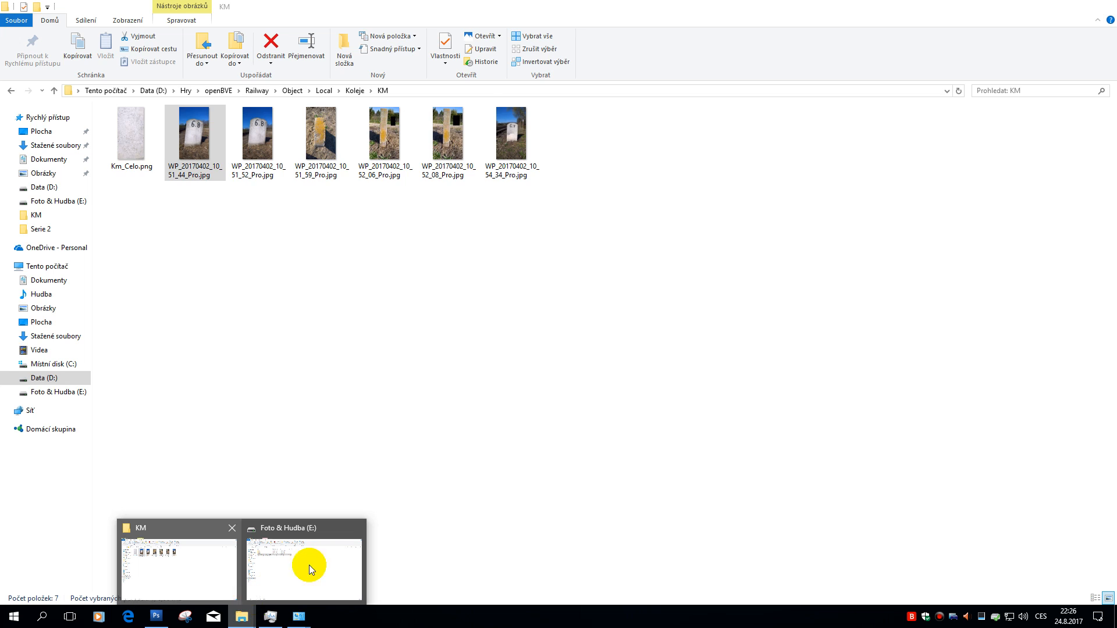
pyautogui.click(1111, 19)
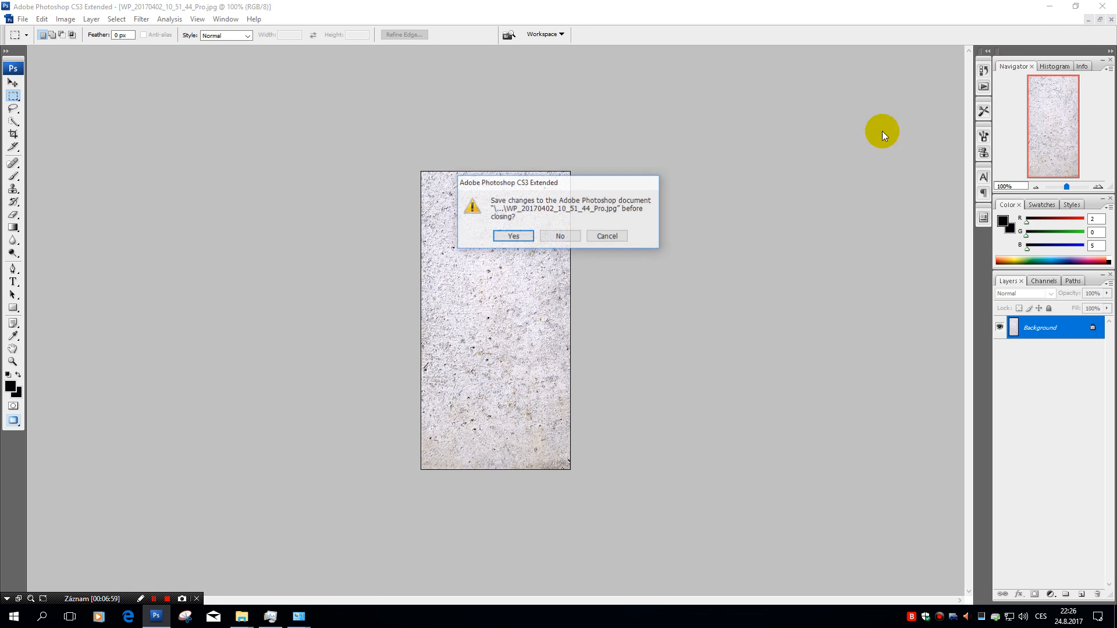
pyautogui.click(557, 235)
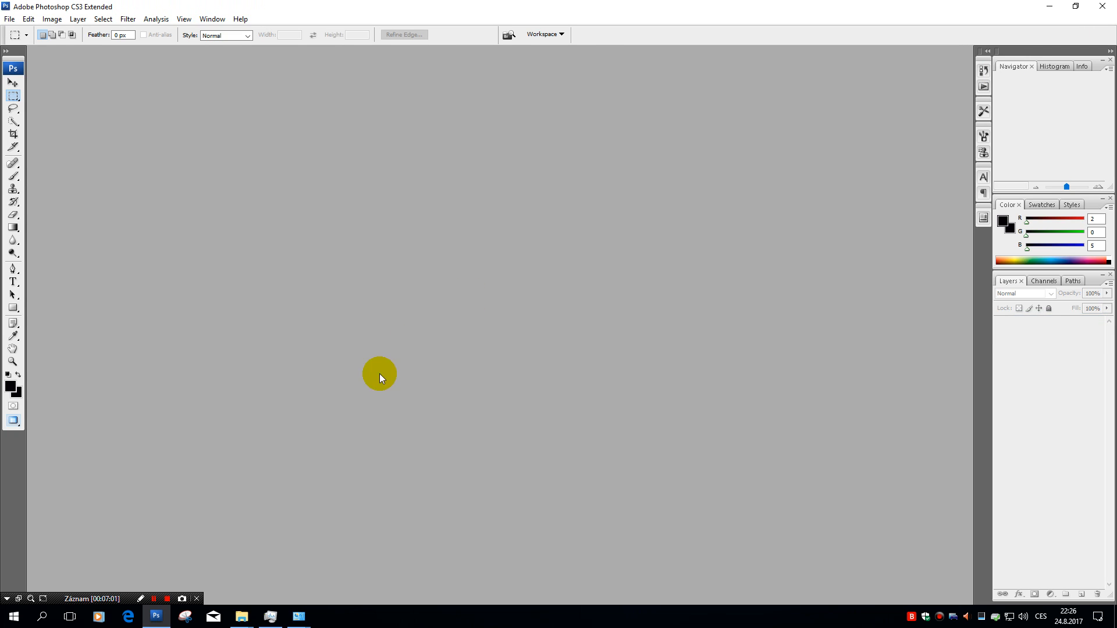
# Look through the stone photos in the KM folder and view WP_20170402_10_52_06_Pro.jpg, which shows the stone's side
pyautogui.click(241, 616)
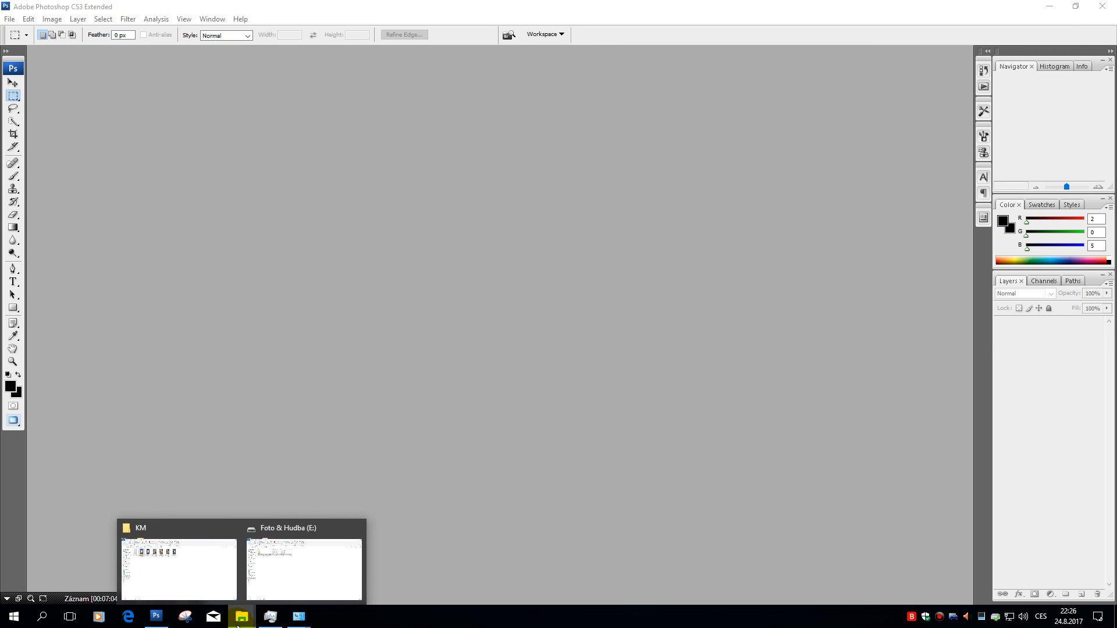
pyautogui.click(202, 578)
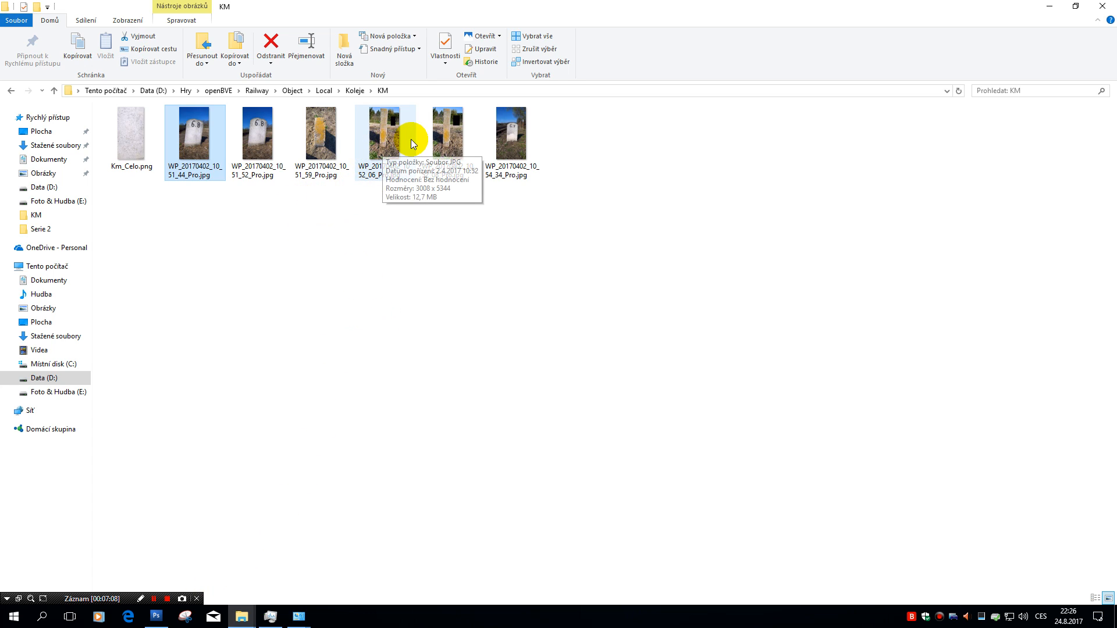
pyautogui.click(382, 139)
pyautogui.click(336, 135)
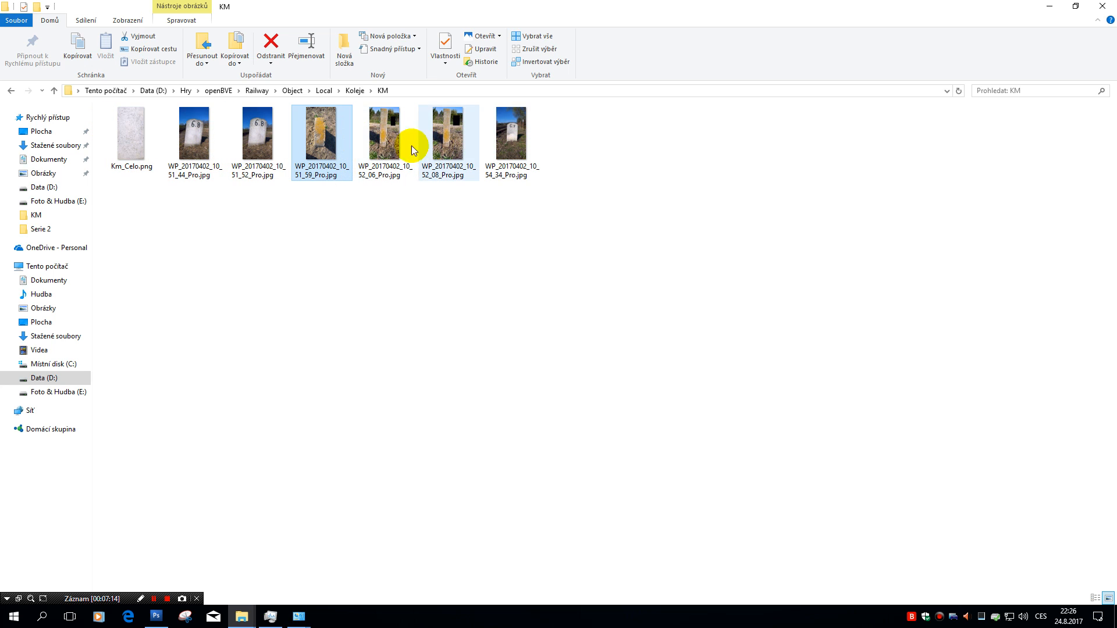
pyautogui.click(492, 139)
pyautogui.click(438, 141)
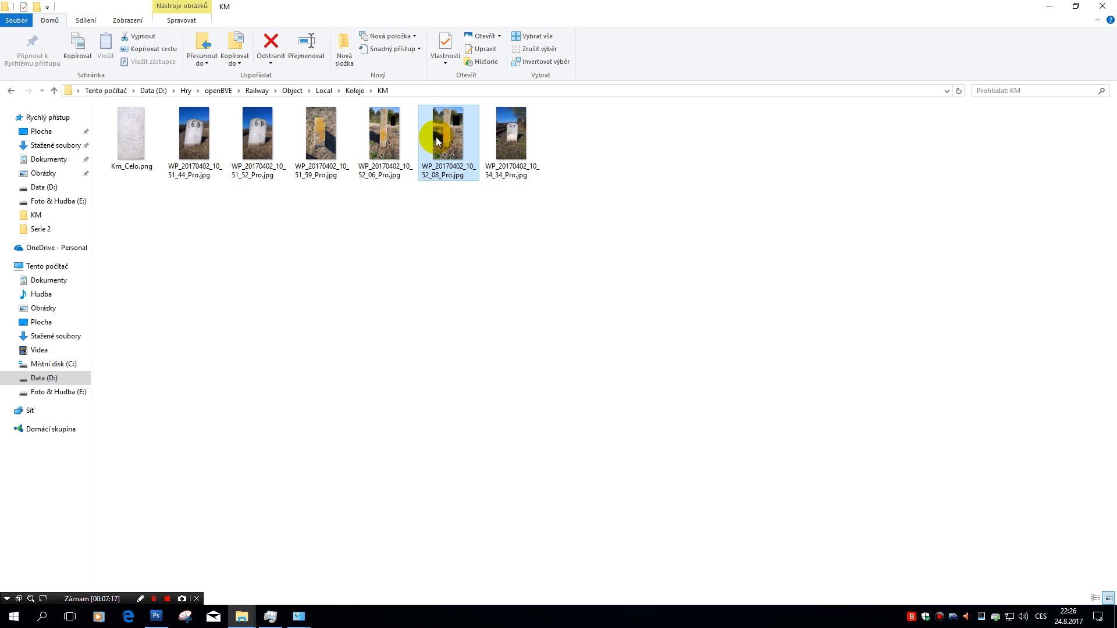
pyautogui.click(259, 145)
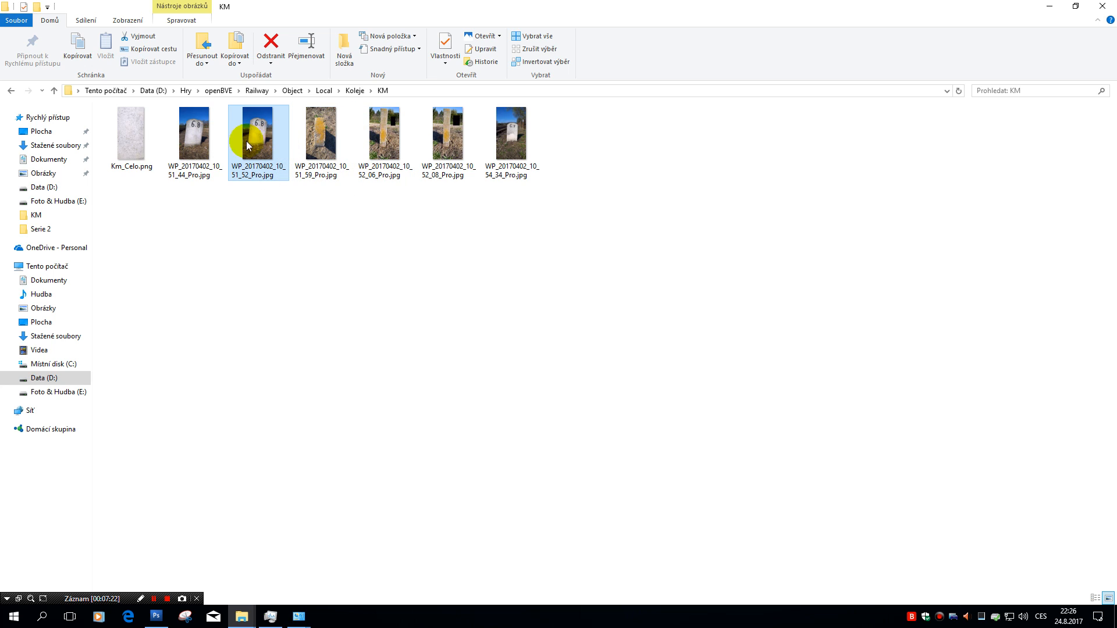
pyautogui.doubleClick(385, 136)
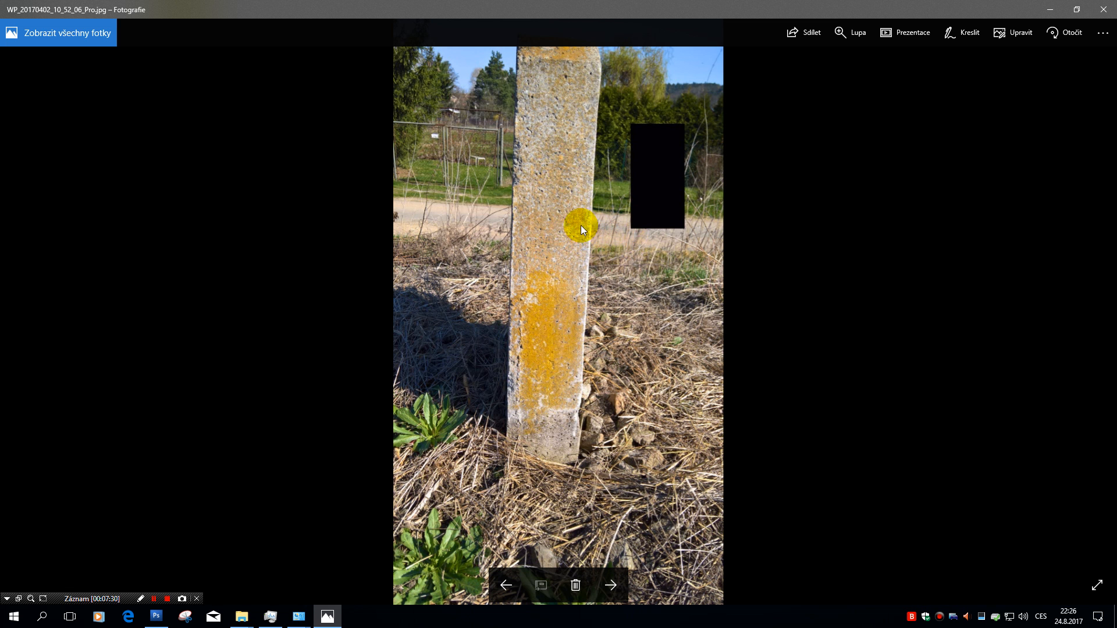
pyautogui.rightClick(534, 225)
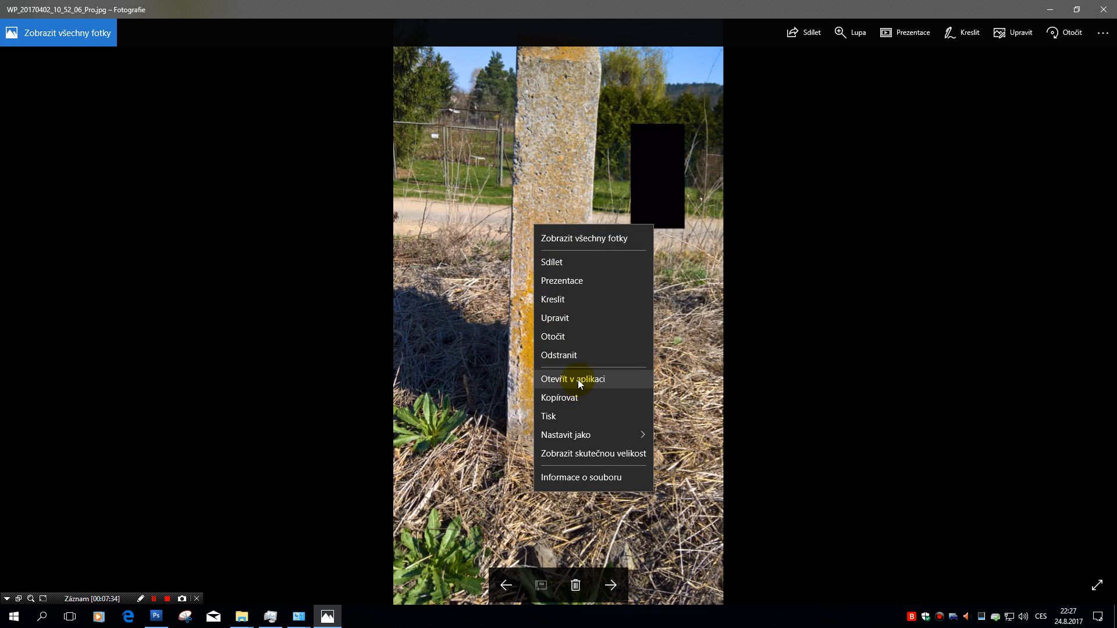
pyautogui.click(1103, 10)
pyautogui.click(1103, 9)
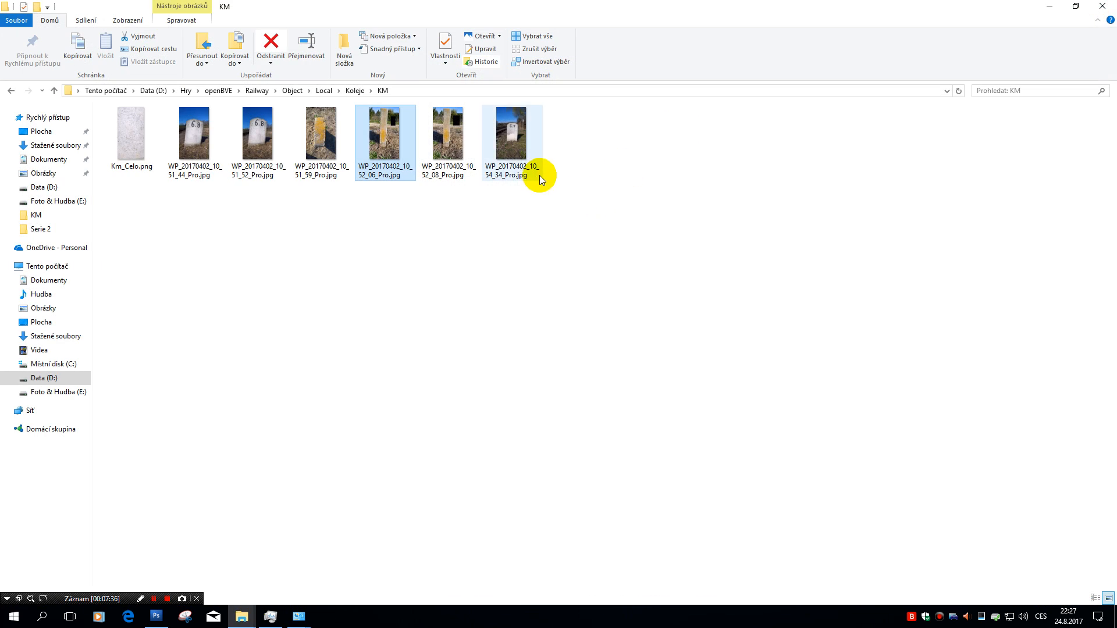
# Open WP_20170402_10_52_06_Pro.jpg from the KM folder in Adobe Photoshop CS3
pyautogui.rightClick(386, 149)
pyautogui.moveTo(491, 307)
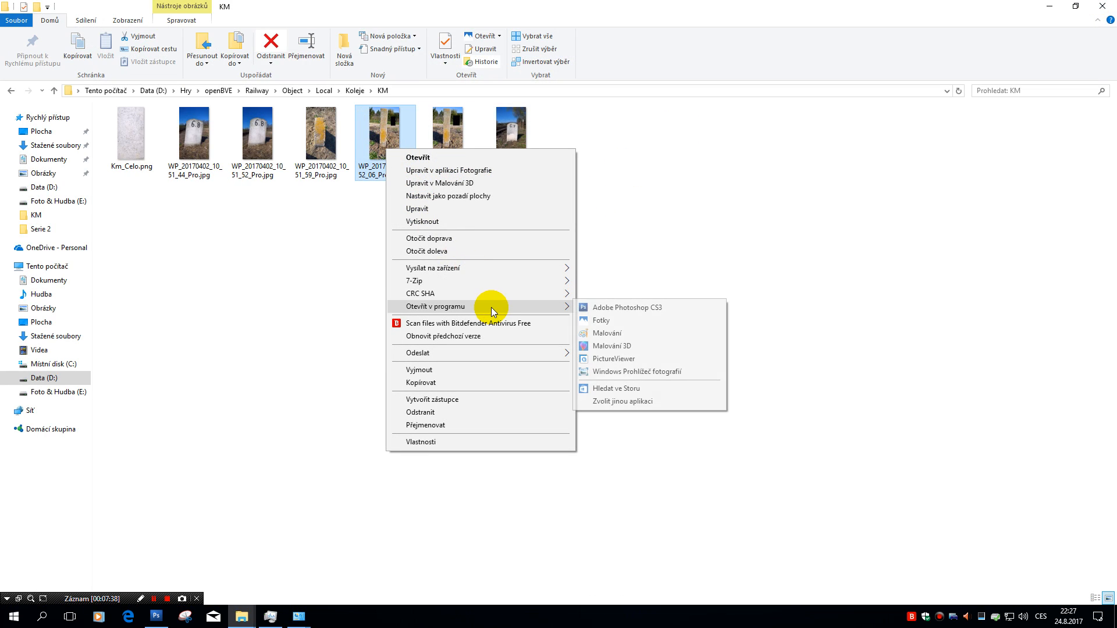
pyautogui.click(636, 313)
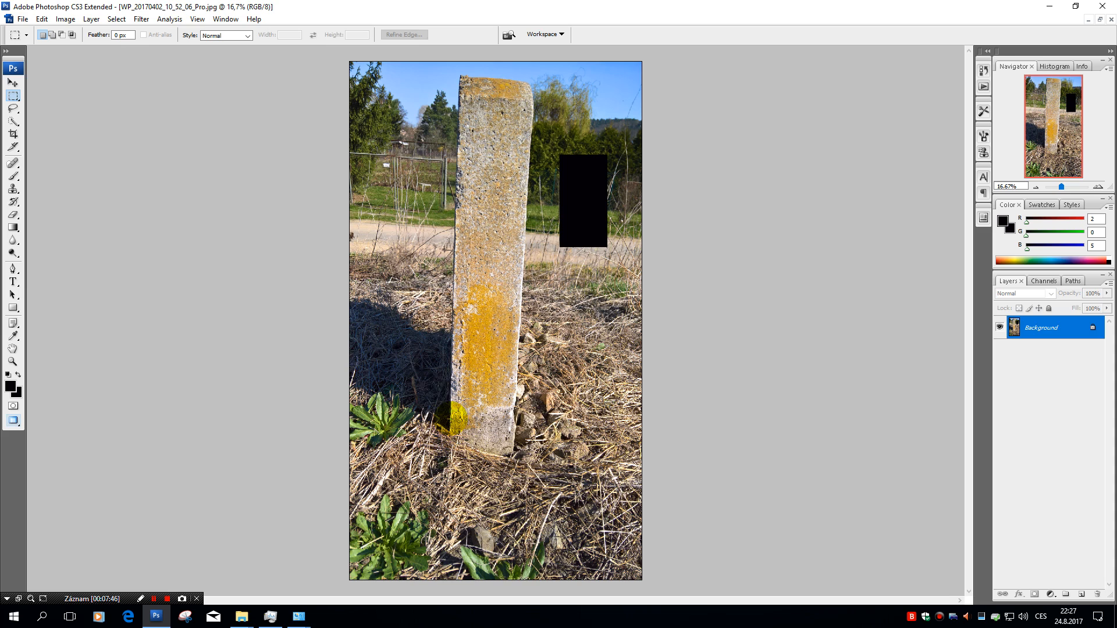
# Rotate the canvas slightly counterclockwise so the stone's side stands upright in the photo
pyautogui.moveTo(451, 419); pyautogui.dragTo(533, 138)
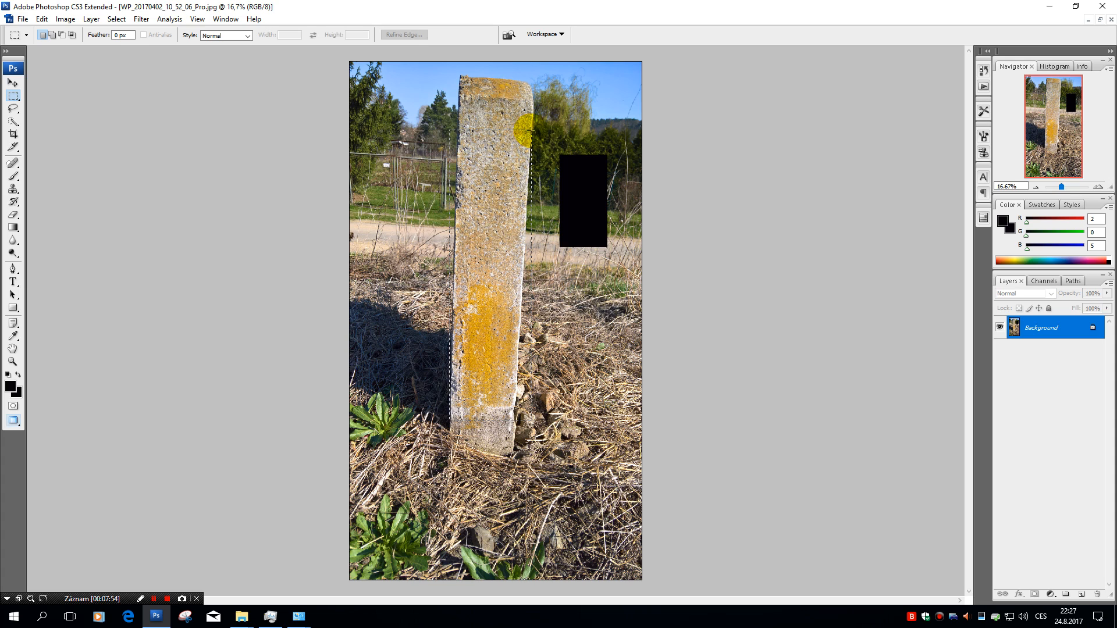
pyautogui.moveTo(531, 130); pyautogui.dragTo(531, 131)
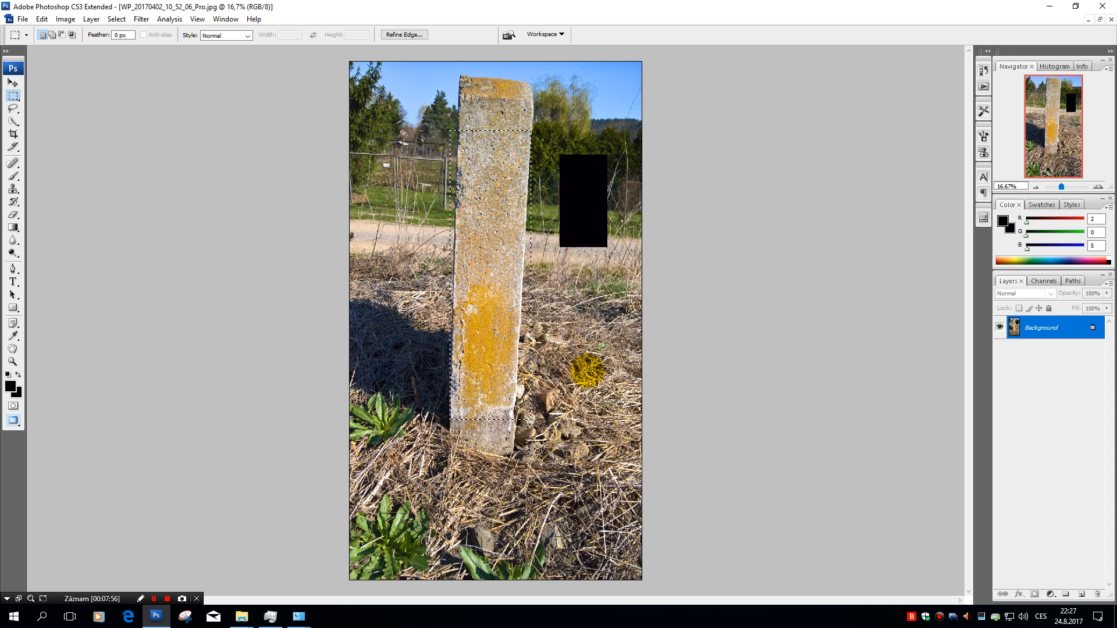
pyautogui.click(66, 19)
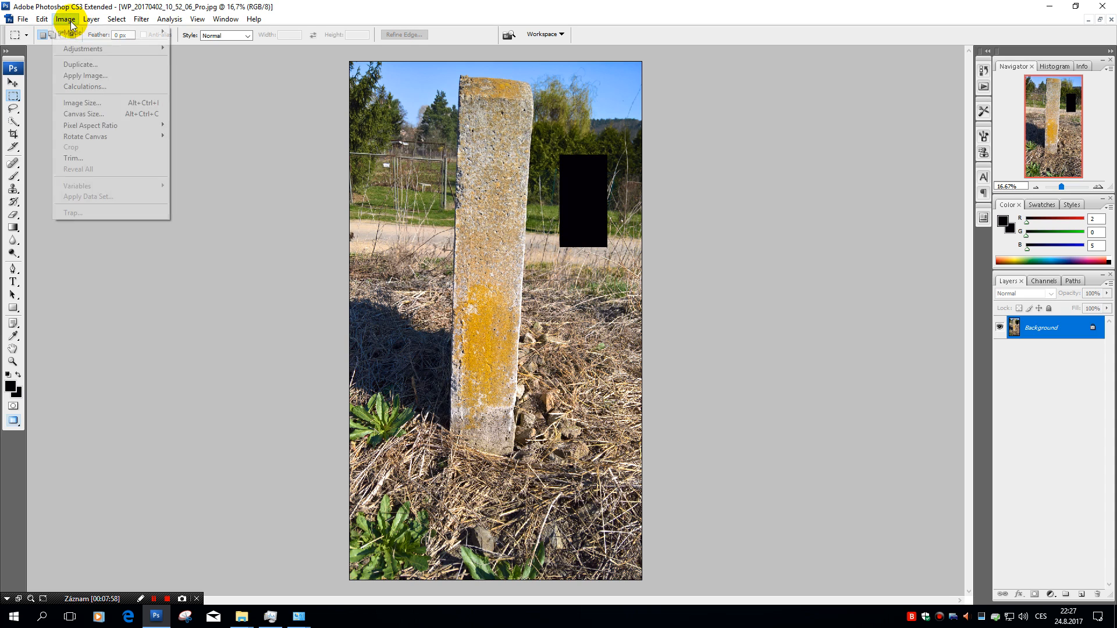
pyautogui.moveTo(114, 137)
pyautogui.click(219, 168)
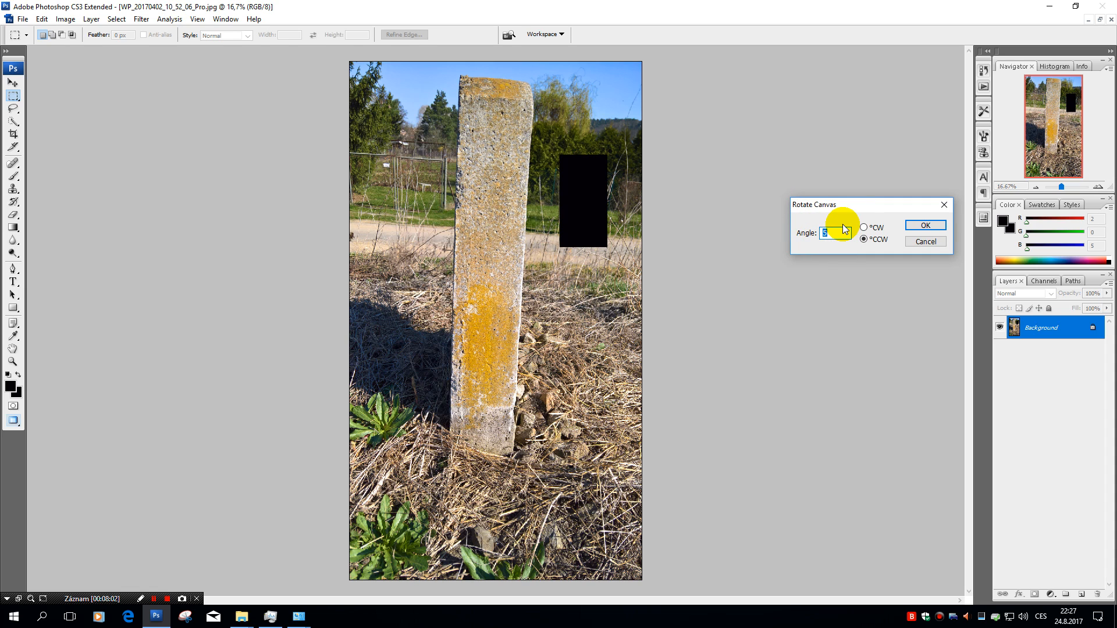
pyautogui.press('Return')
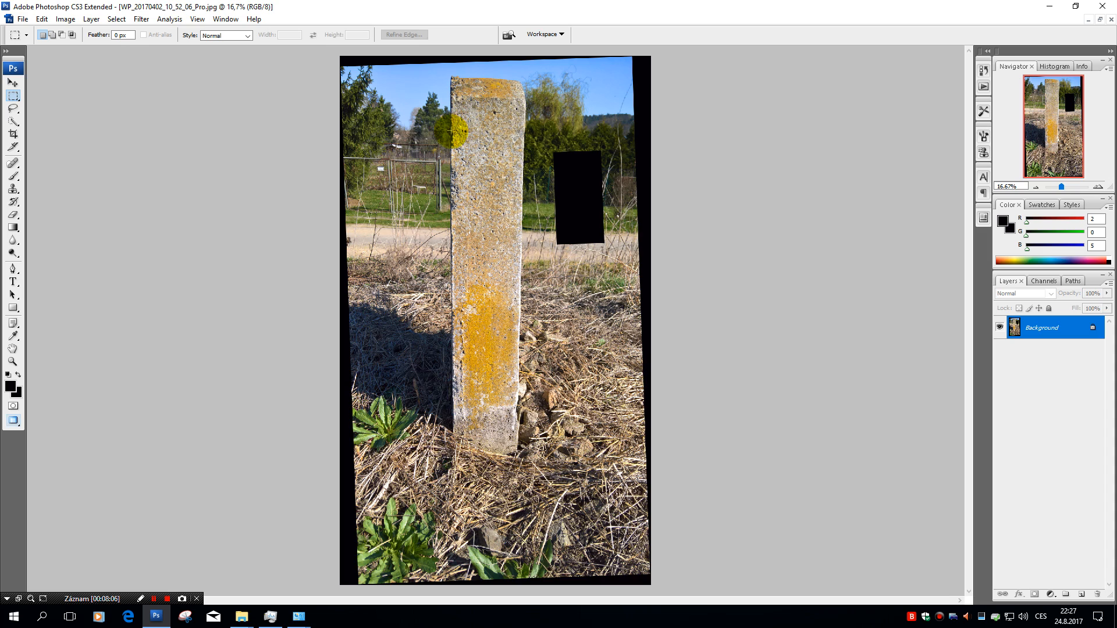
# Select the stone's side from below its top edge to just above its base and crop the image to it
pyautogui.moveTo(521, 389); pyautogui.dragTo(519, 390)
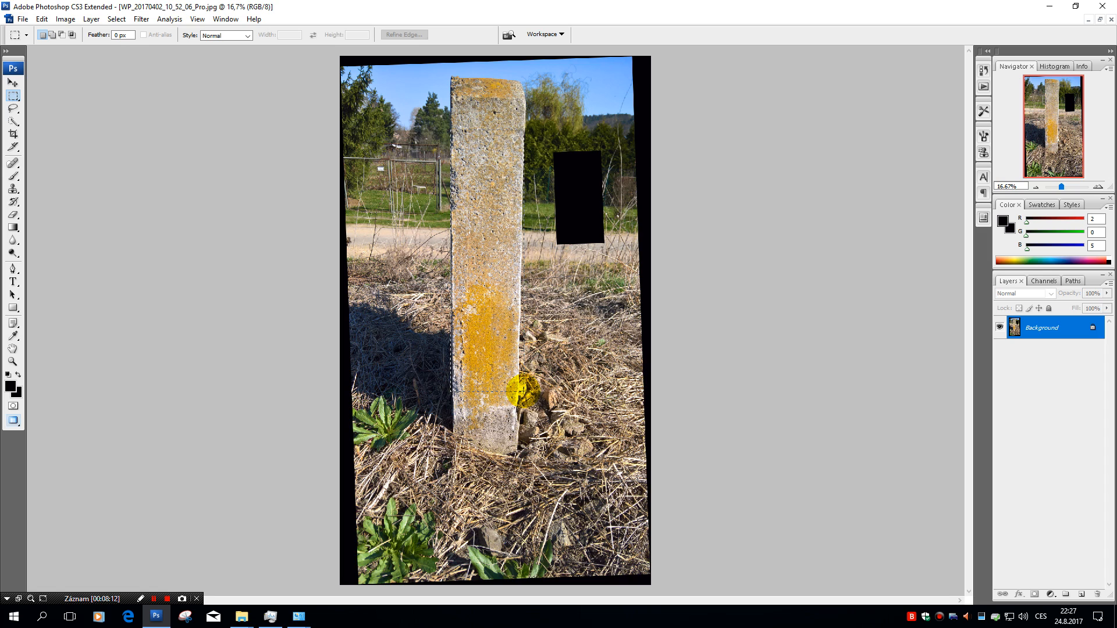
pyautogui.moveTo(523, 391); pyautogui.dragTo(522, 391)
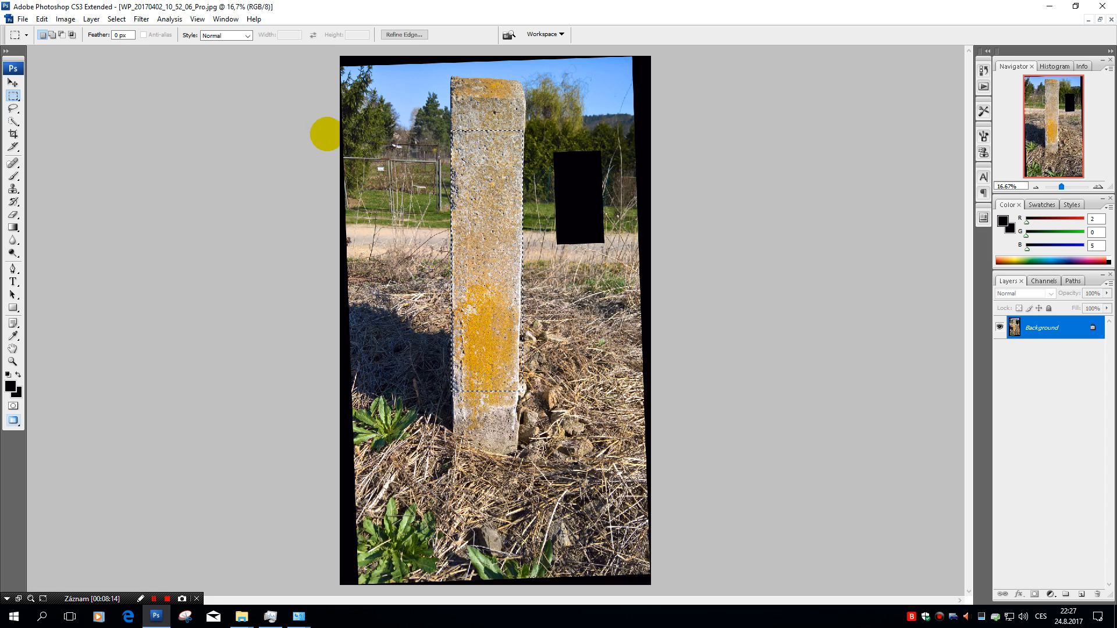
pyautogui.click(65, 18)
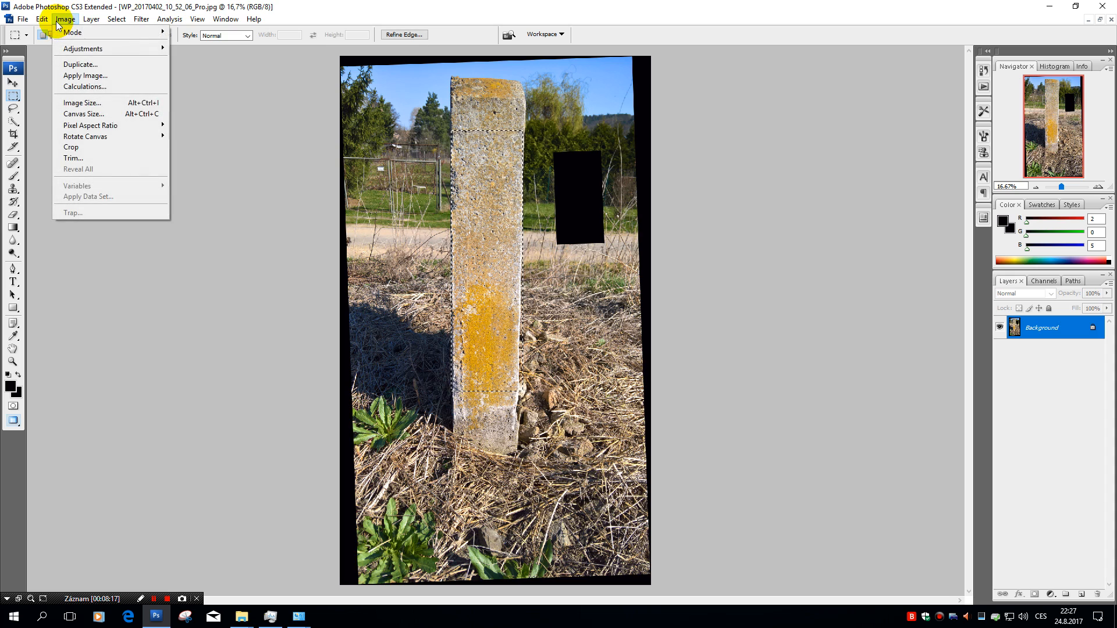
pyautogui.click(81, 147)
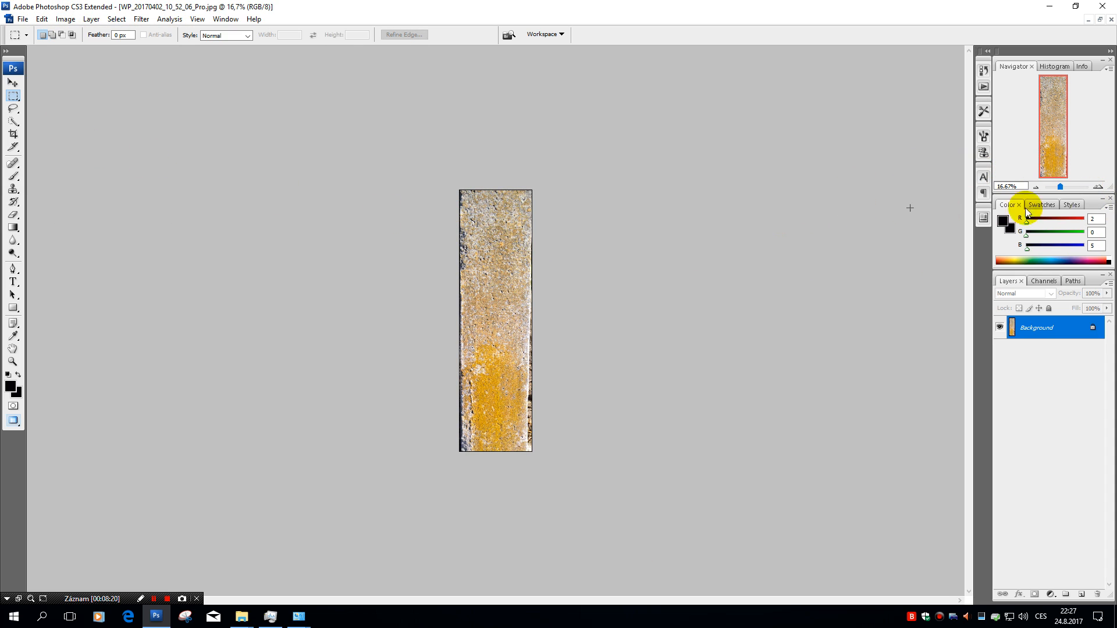
# Scale the whole cropped image to 103.8% width by stretching its left edge outward, removing most of the dark border
pyautogui.click(1098, 187)
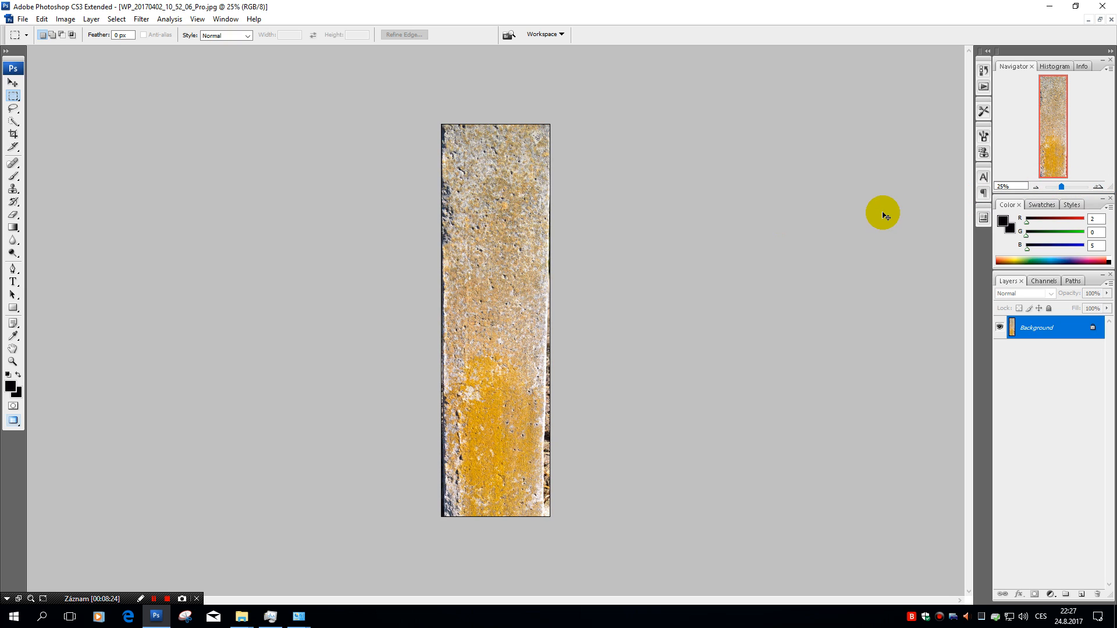
pyautogui.hotkey('ctrl', 'a')
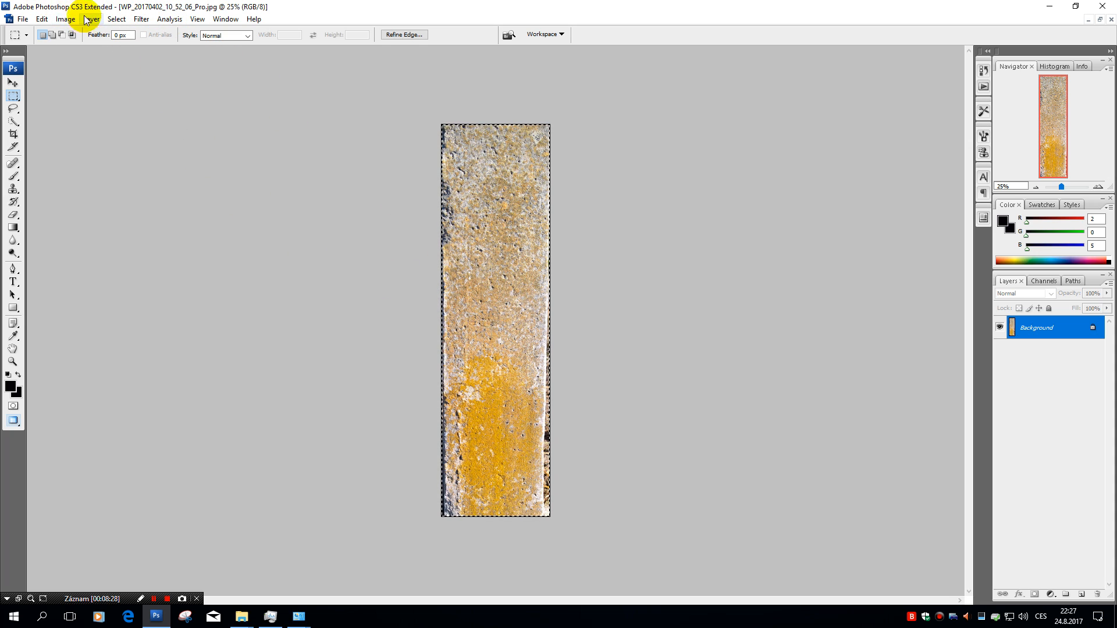
pyautogui.click(41, 20)
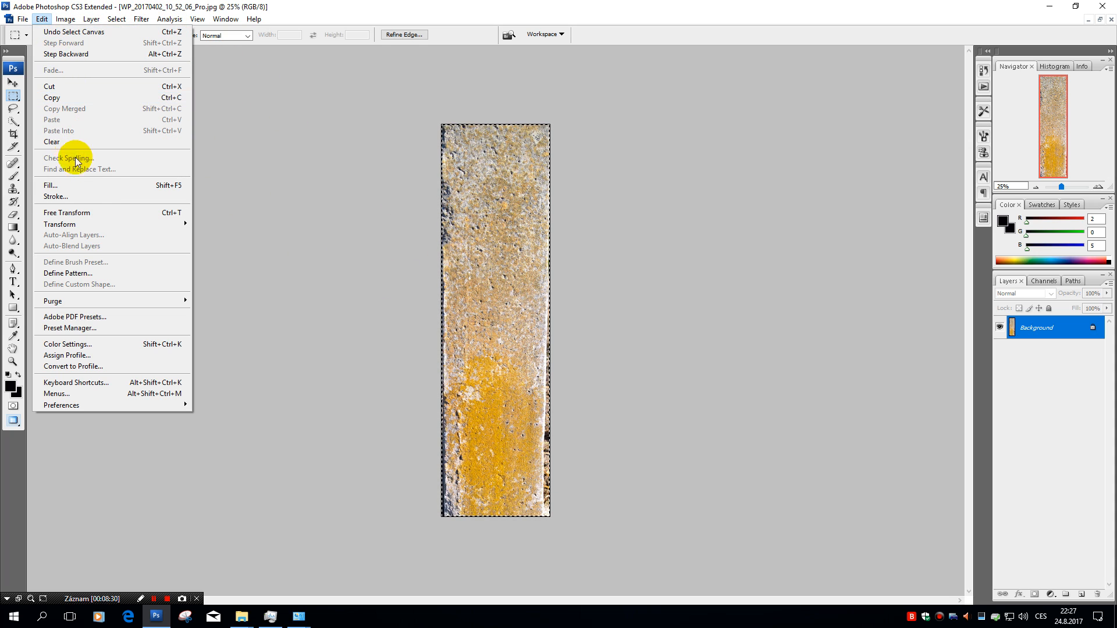
pyautogui.moveTo(145, 224)
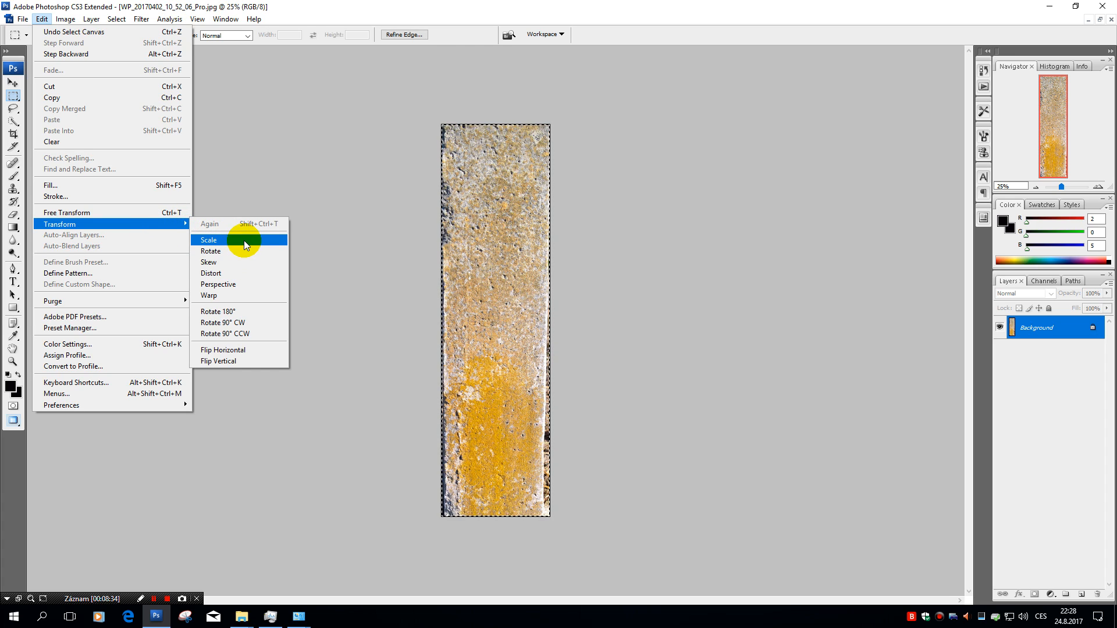
pyautogui.click(245, 240)
pyautogui.moveTo(441, 319); pyautogui.dragTo(436, 320)
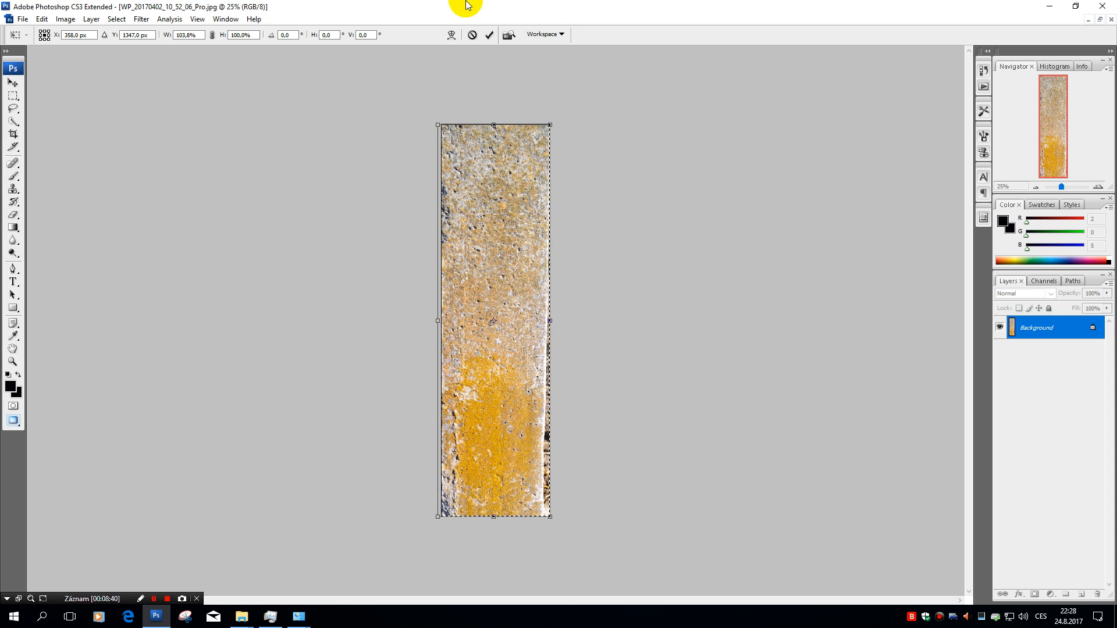
pyautogui.click(494, 34)
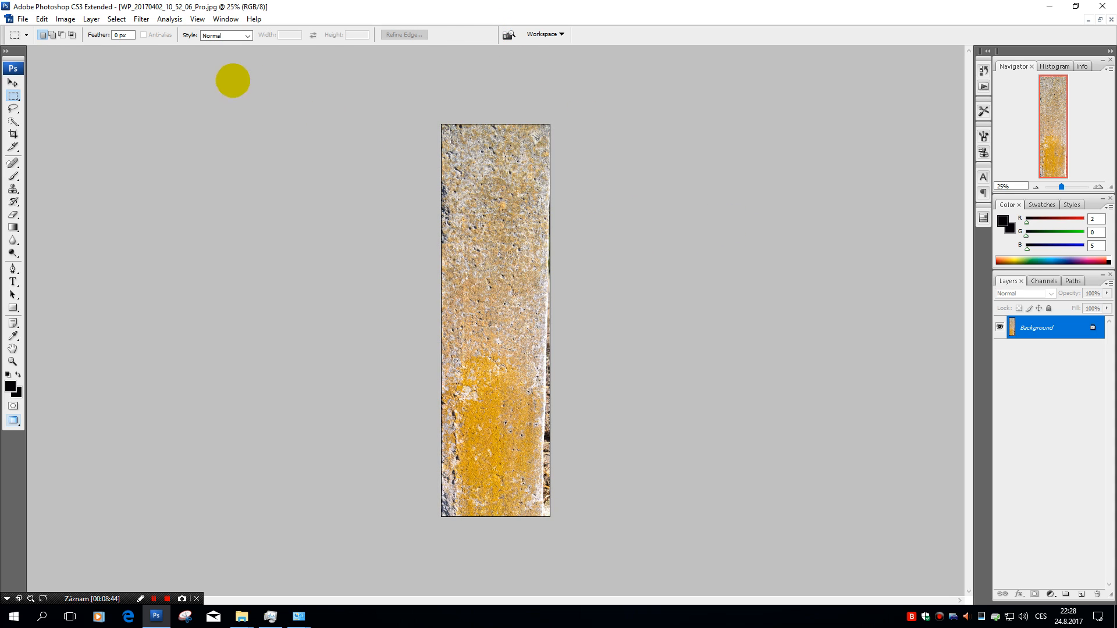
# Warp the whole image, pulling its lower right edge and corner outward until the background strip beside the stone is gone
pyautogui.hotkey('ctrl', 'a')
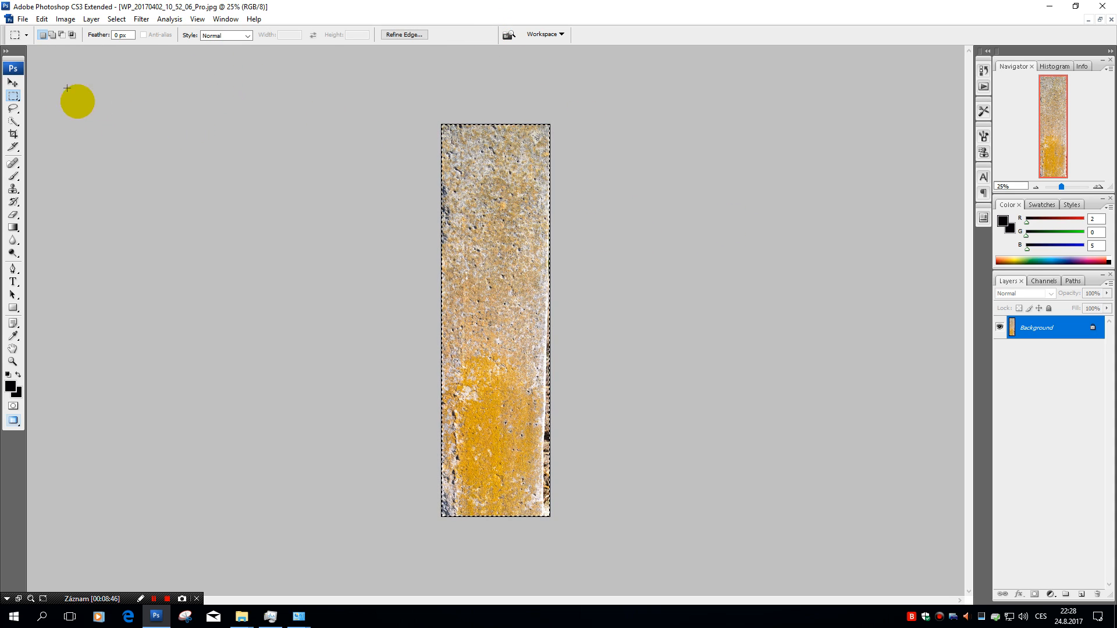
pyautogui.click(65, 19)
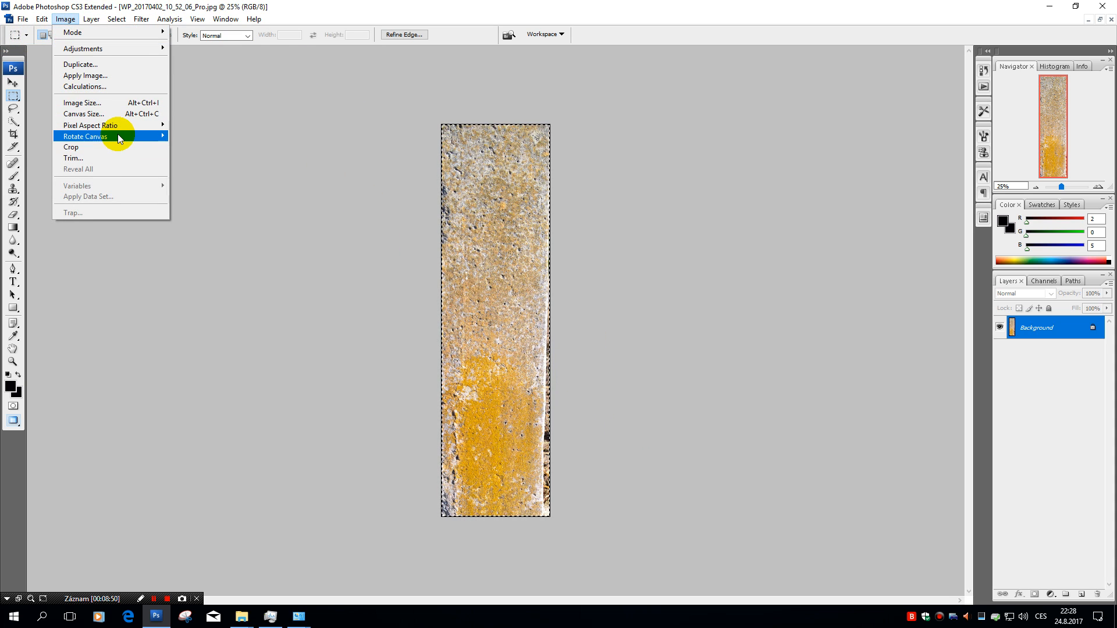
pyautogui.moveTo(119, 138)
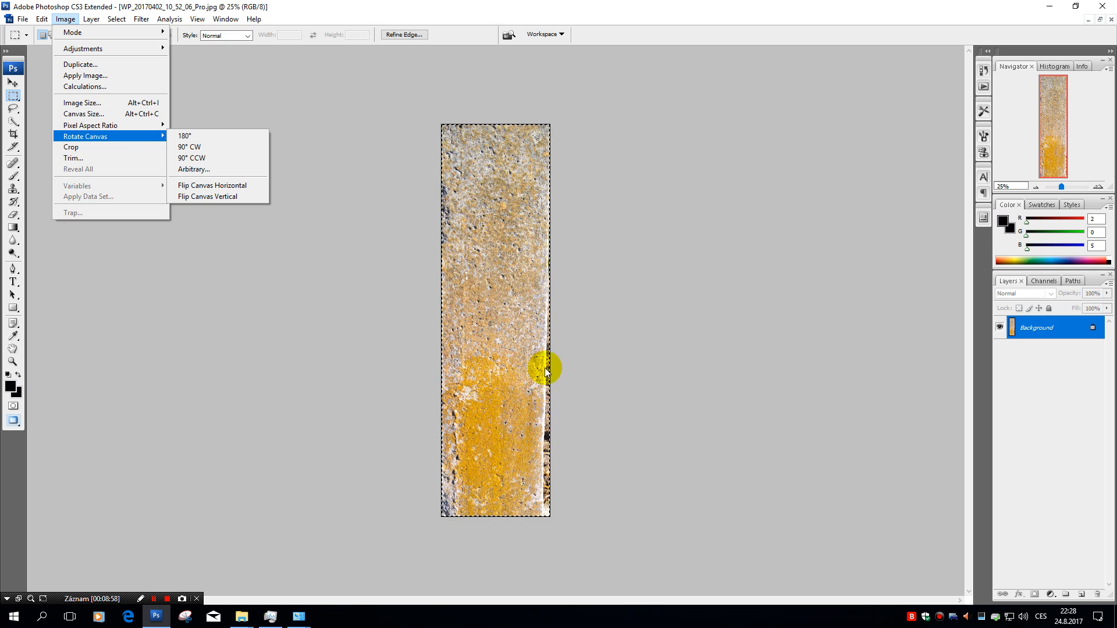
pyautogui.moveTo(38, 23)
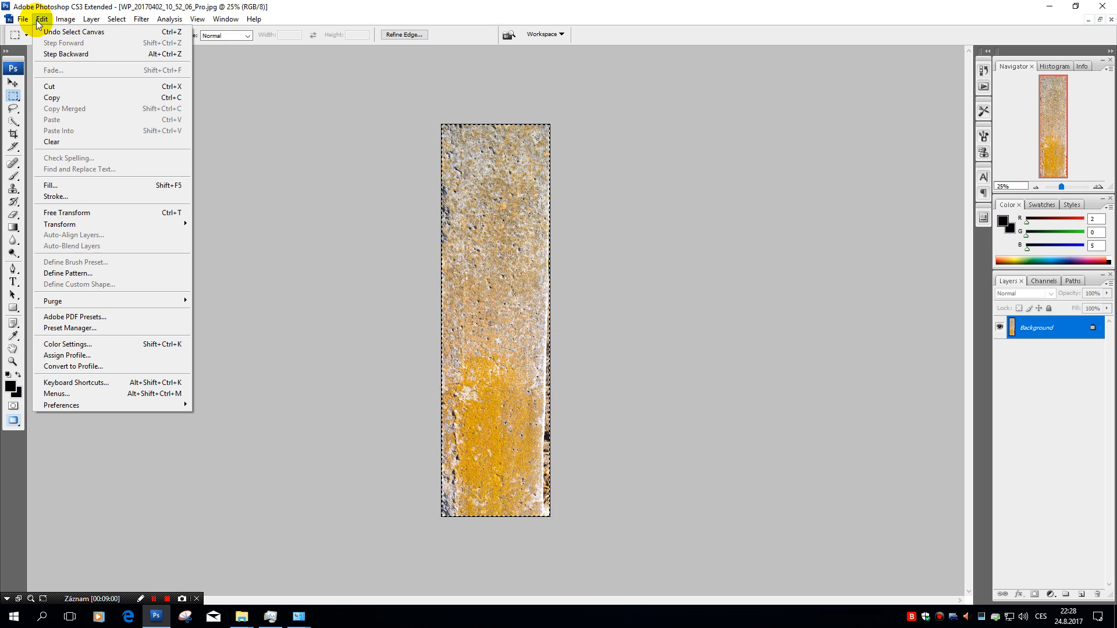
pyautogui.moveTo(182, 226)
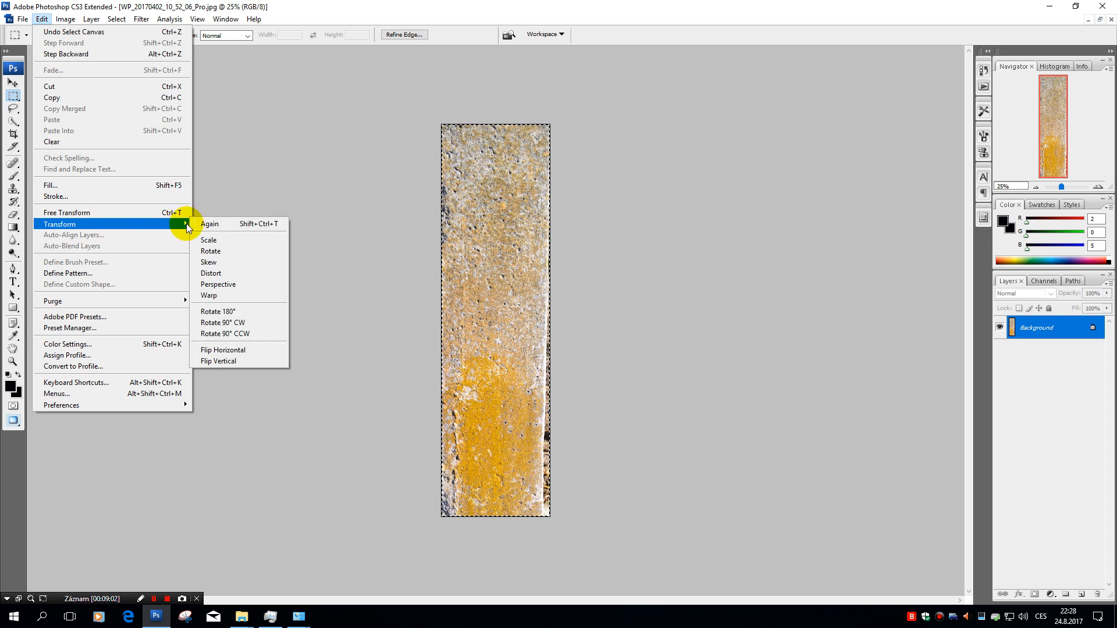
pyautogui.click(233, 295)
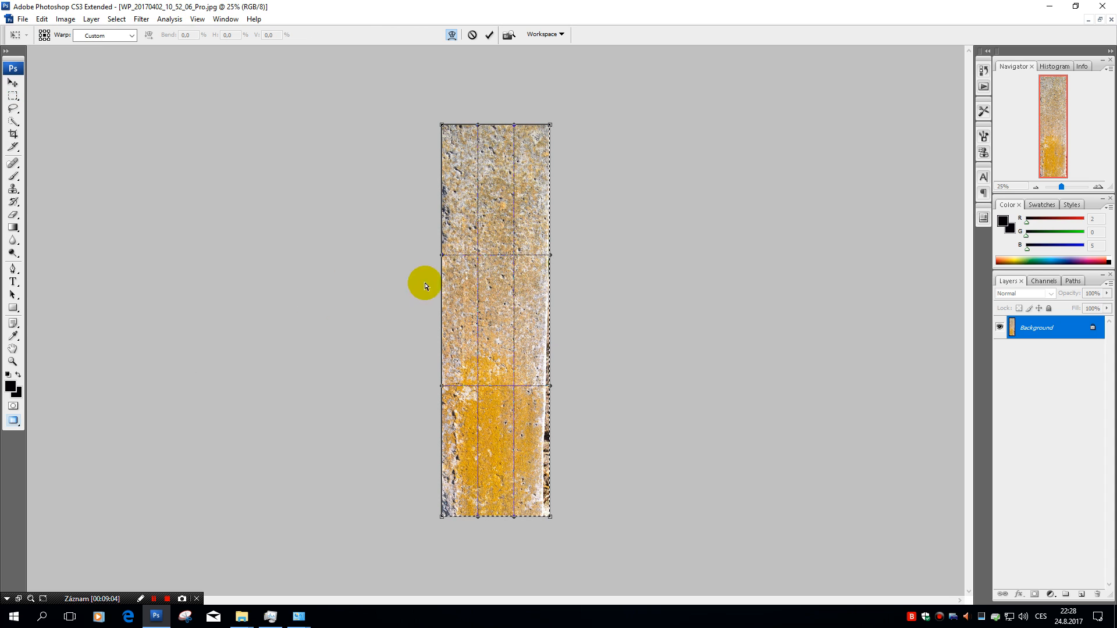
pyautogui.moveTo(550, 388); pyautogui.dragTo(560, 387)
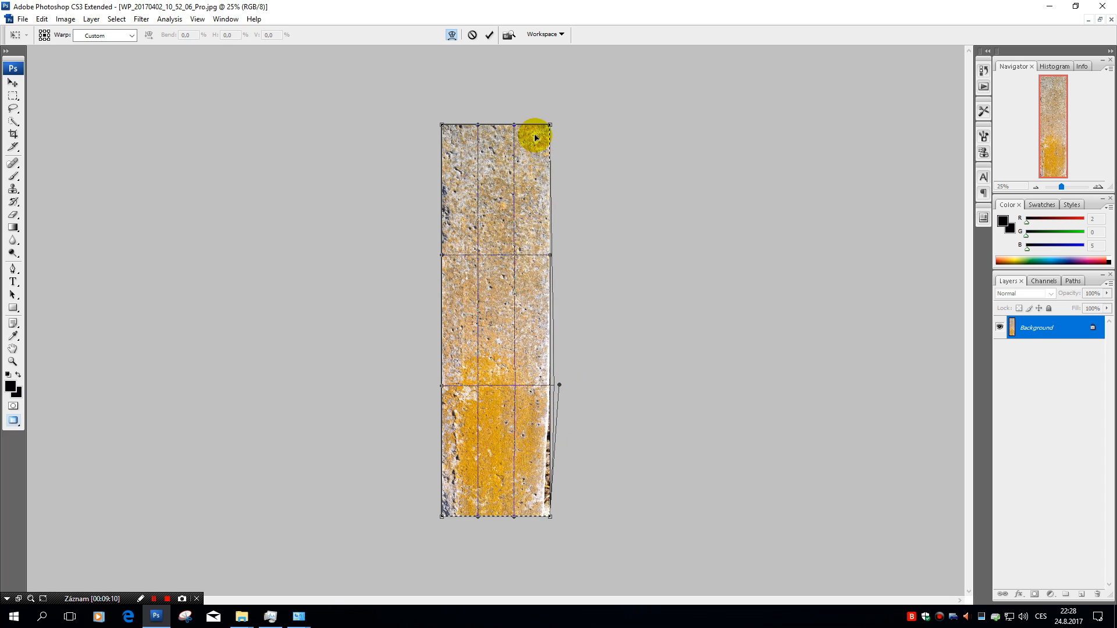
pyautogui.moveTo(551, 518); pyautogui.dragTo(558, 517)
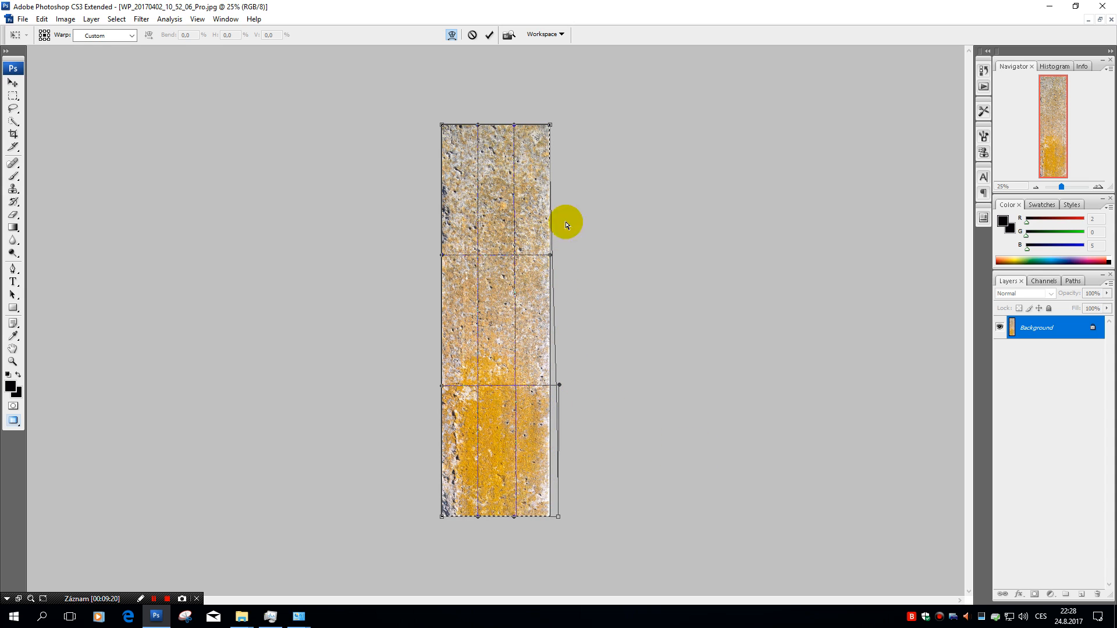
pyautogui.click(490, 37)
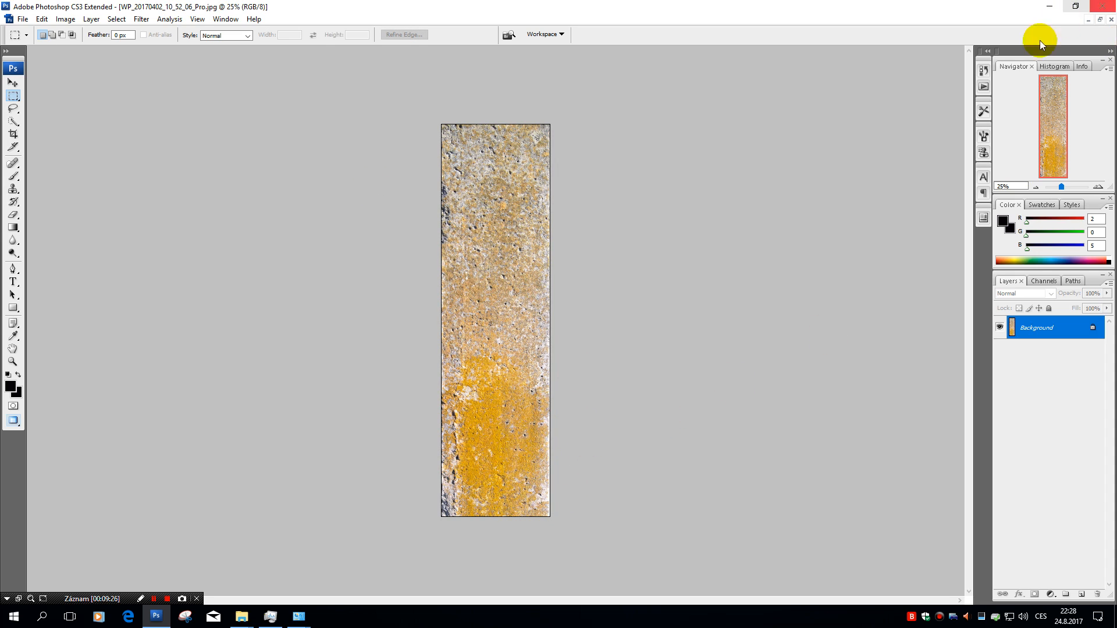
# Resize the side texture to 128 pixels wide by 512 pixels high with proportions unconstrained
pyautogui.click(1098, 187)
pyautogui.scroll(-4, 739, 294)
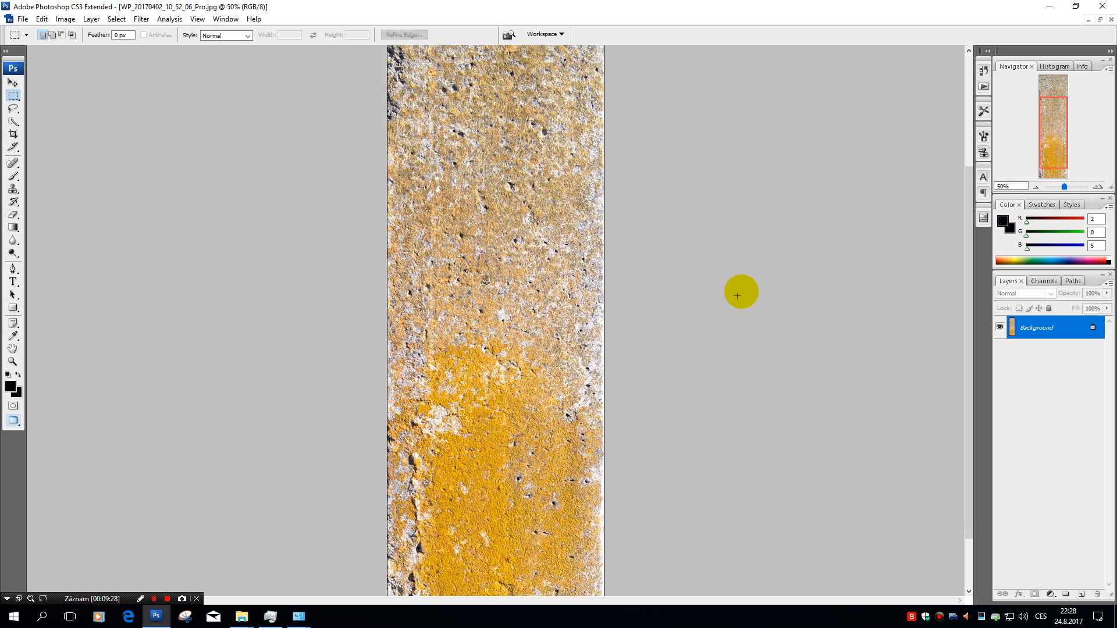
pyautogui.scroll(4, 719, 307)
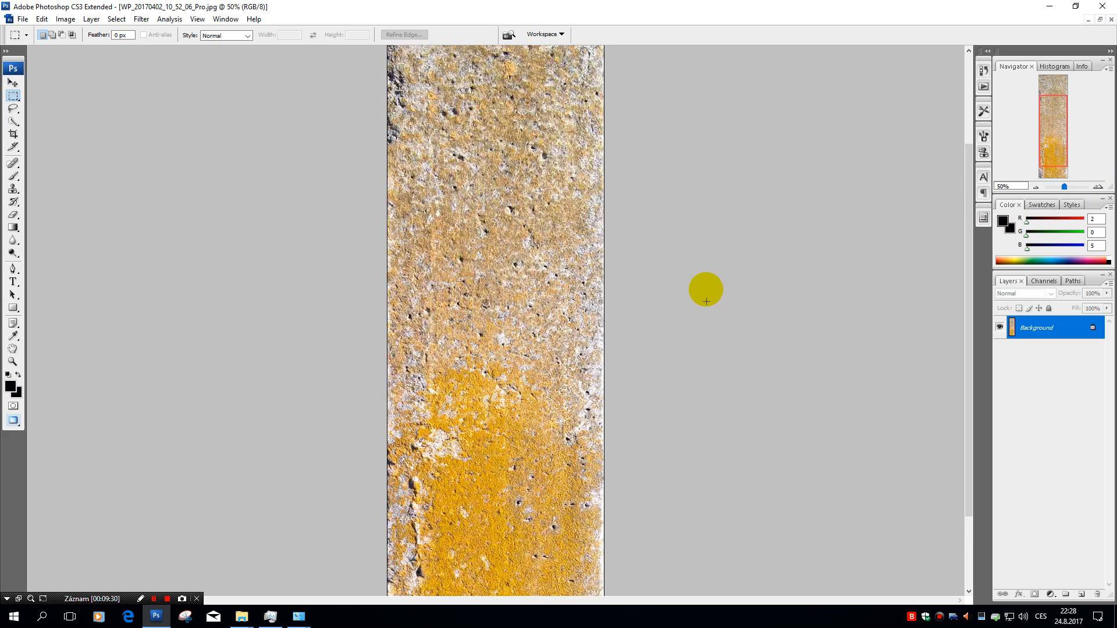
pyautogui.click(1036, 187)
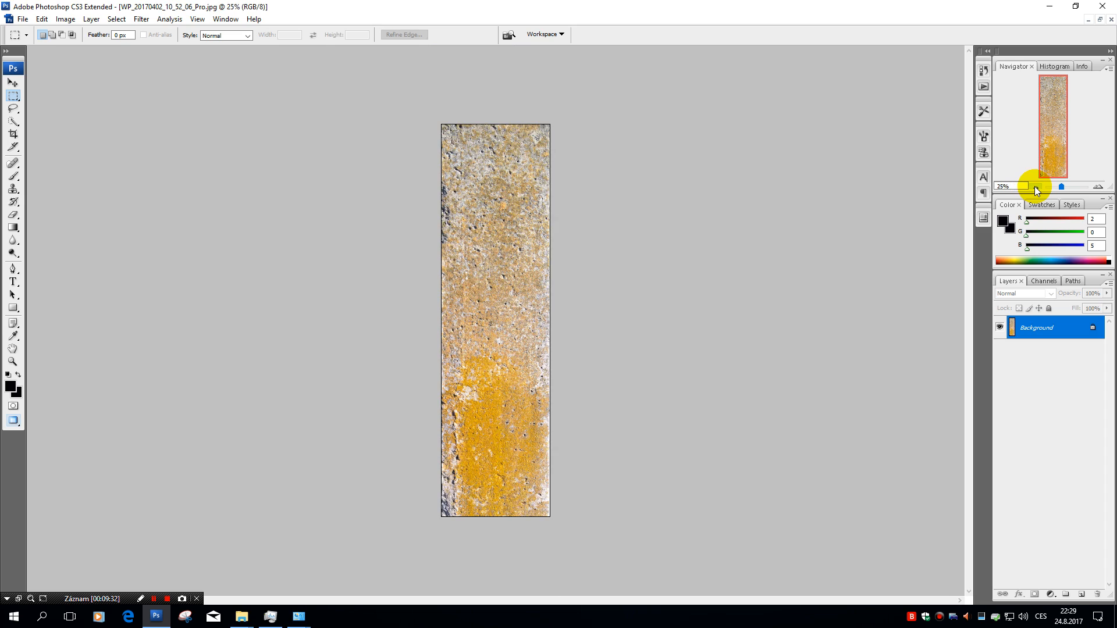
pyautogui.click(65, 19)
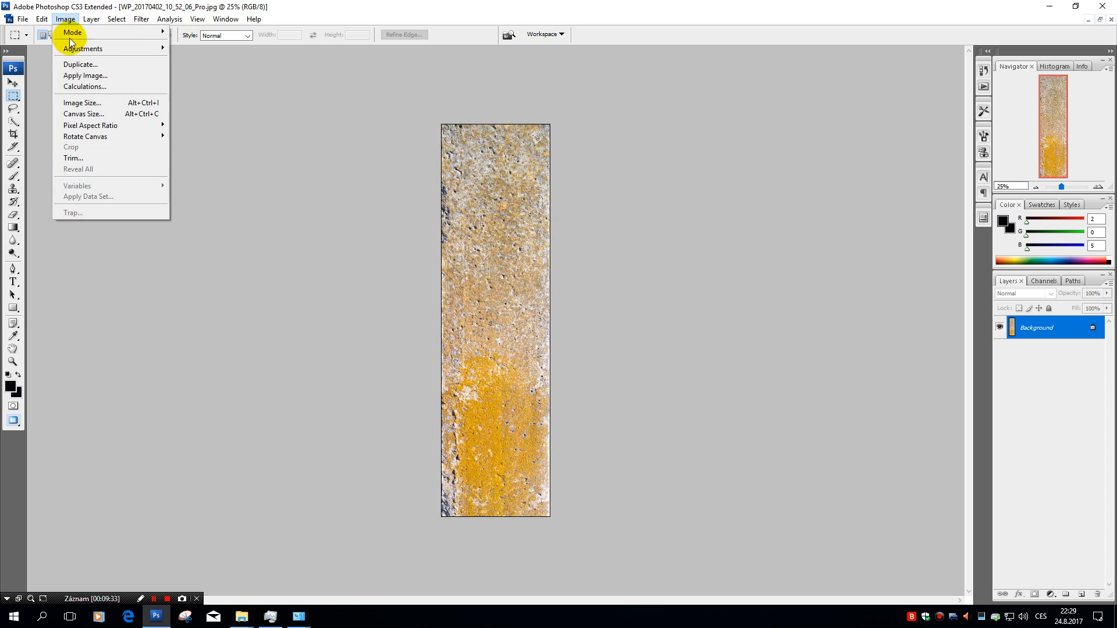
pyautogui.click(104, 103)
pyautogui.press('Tab')
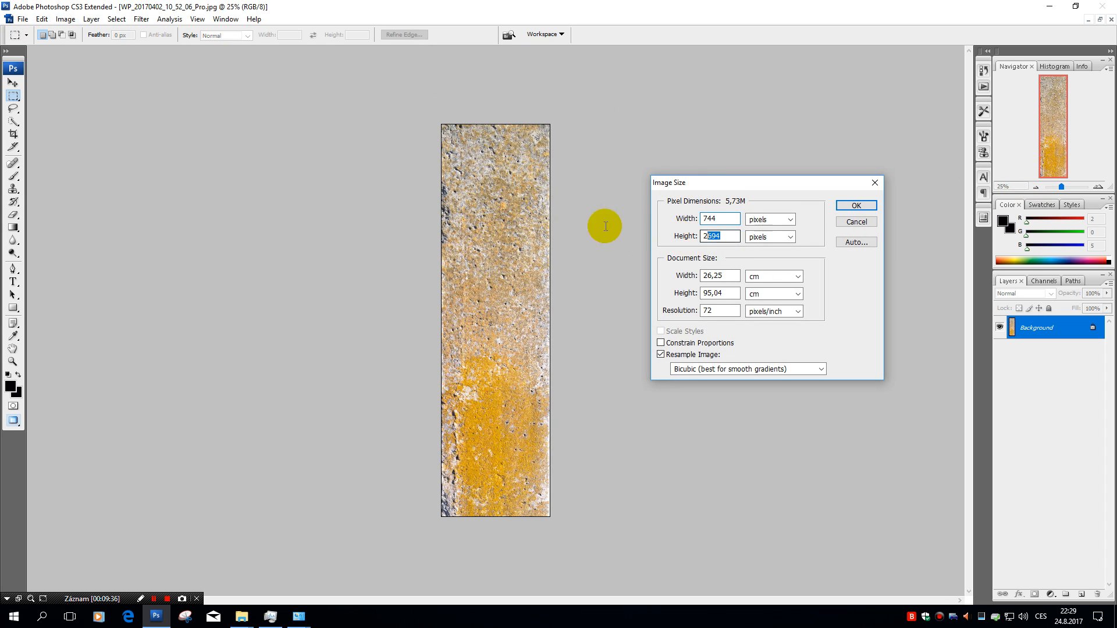
pyautogui.write('512')
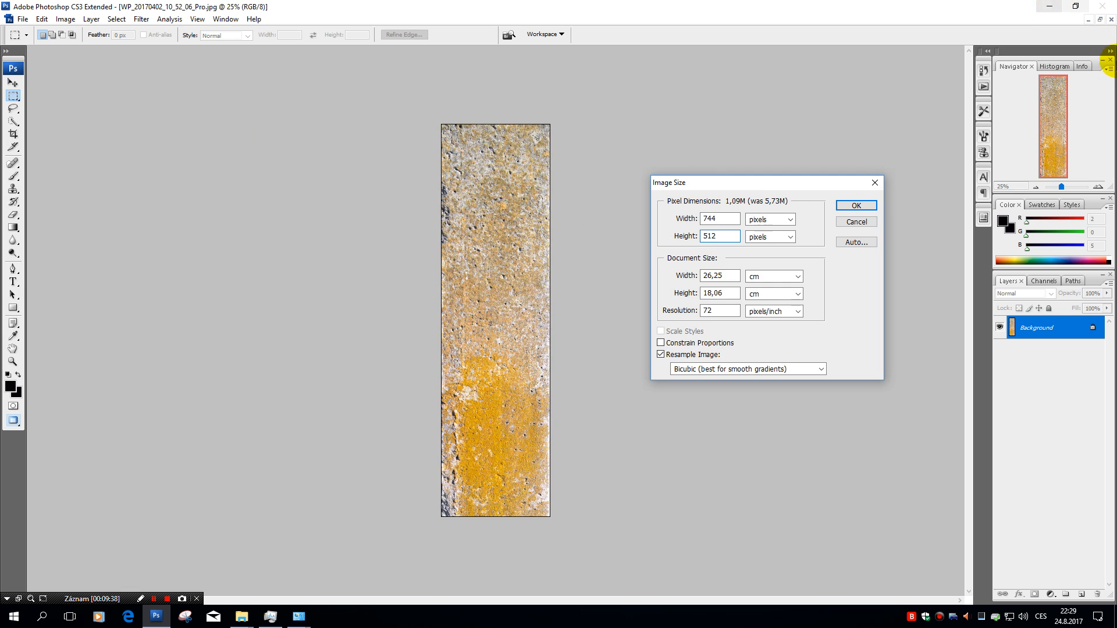
pyautogui.click(723, 348)
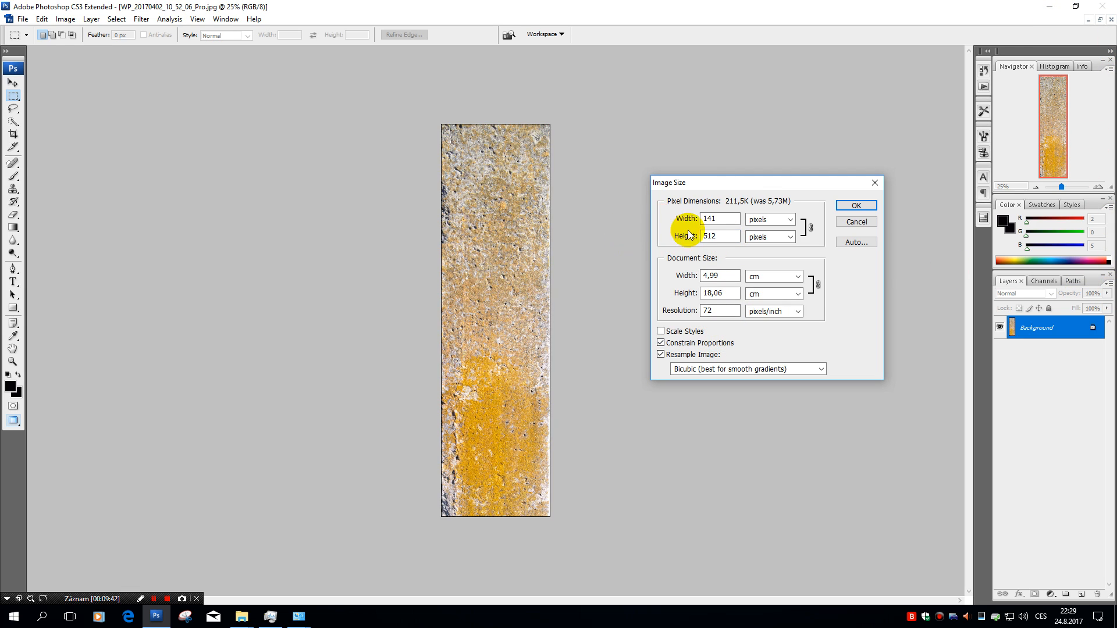
pyautogui.doubleClick(714, 219)
pyautogui.click(678, 344)
pyautogui.doubleClick(711, 223)
pyautogui.write('128')
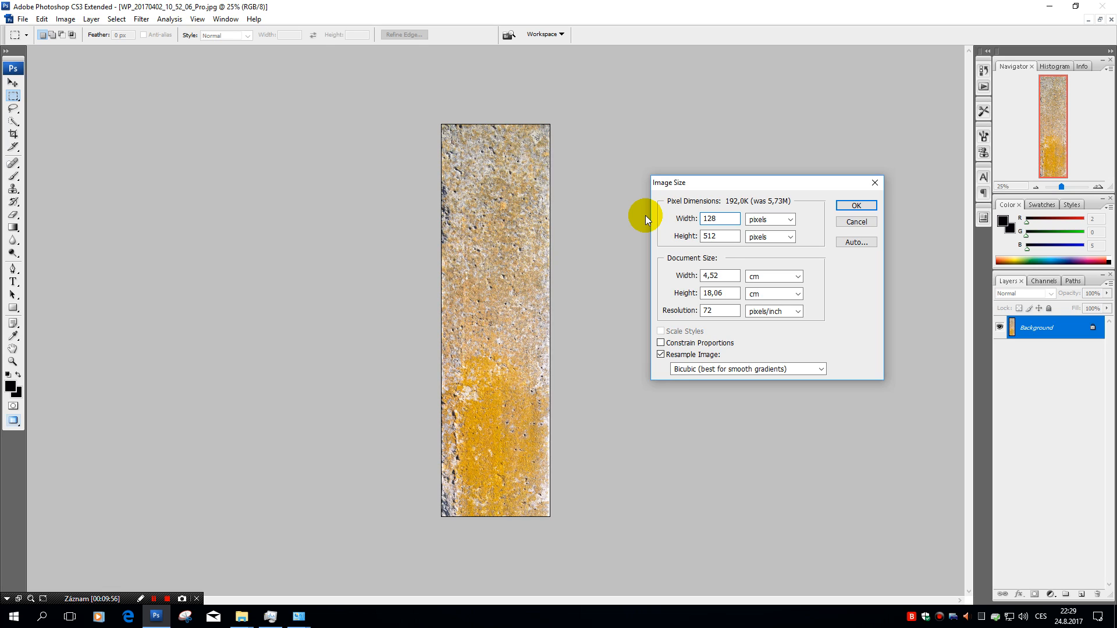
pyautogui.press('Return')
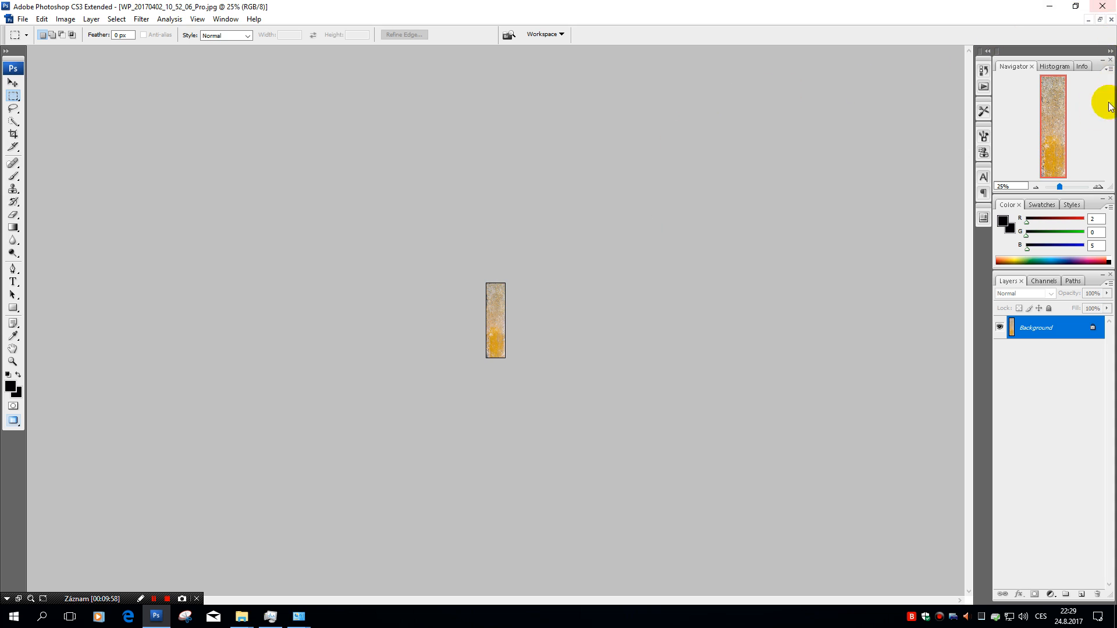
# Start exporting the side texture for the web as a PNG-8 with 256 colors
pyautogui.click(1098, 188)
pyautogui.click(1098, 188)
pyautogui.click(1098, 188)
pyautogui.click(1098, 187)
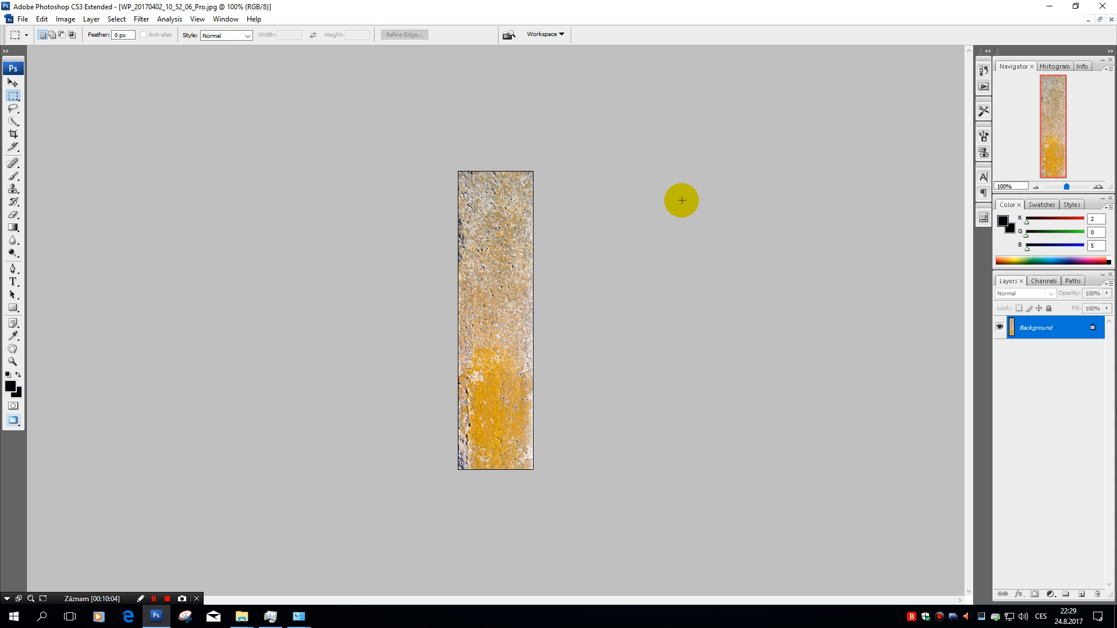
pyautogui.click(23, 19)
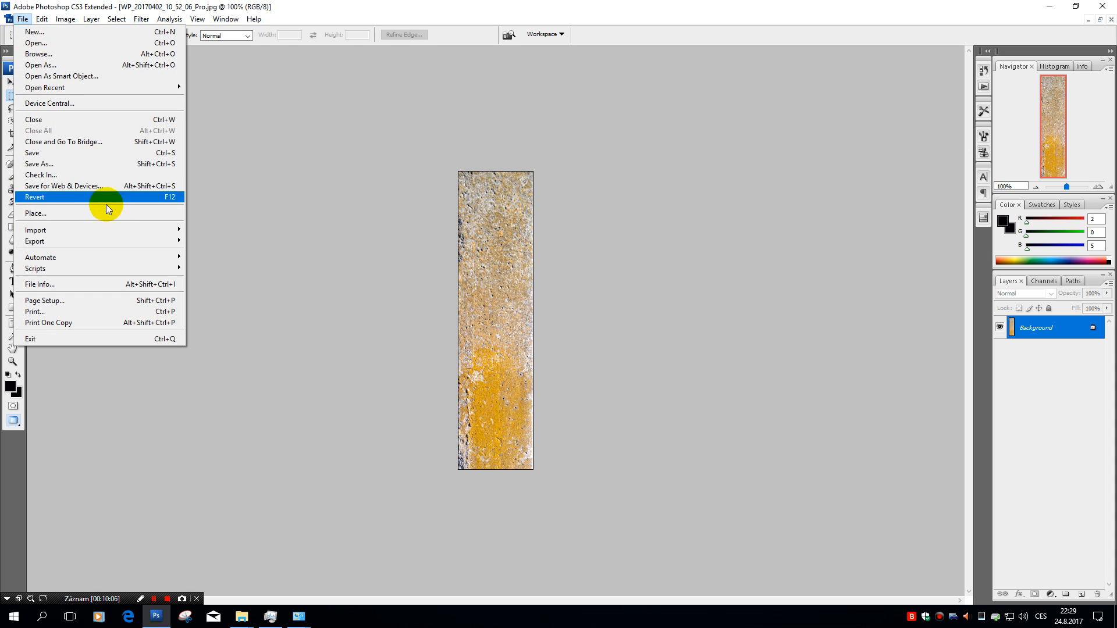
pyautogui.click(104, 186)
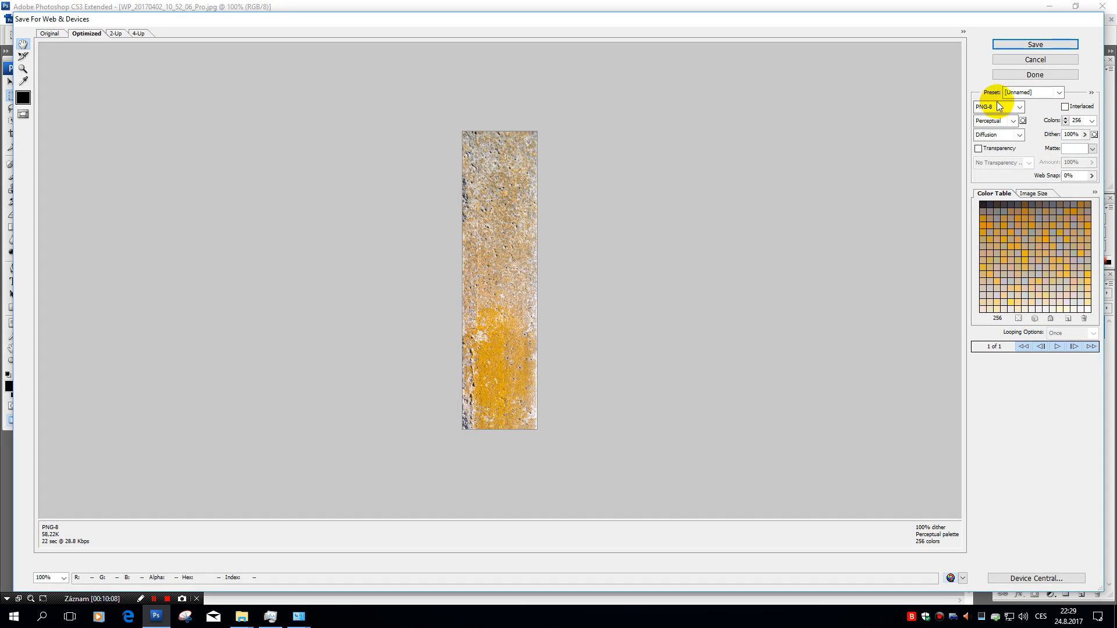
pyautogui.click(1031, 47)
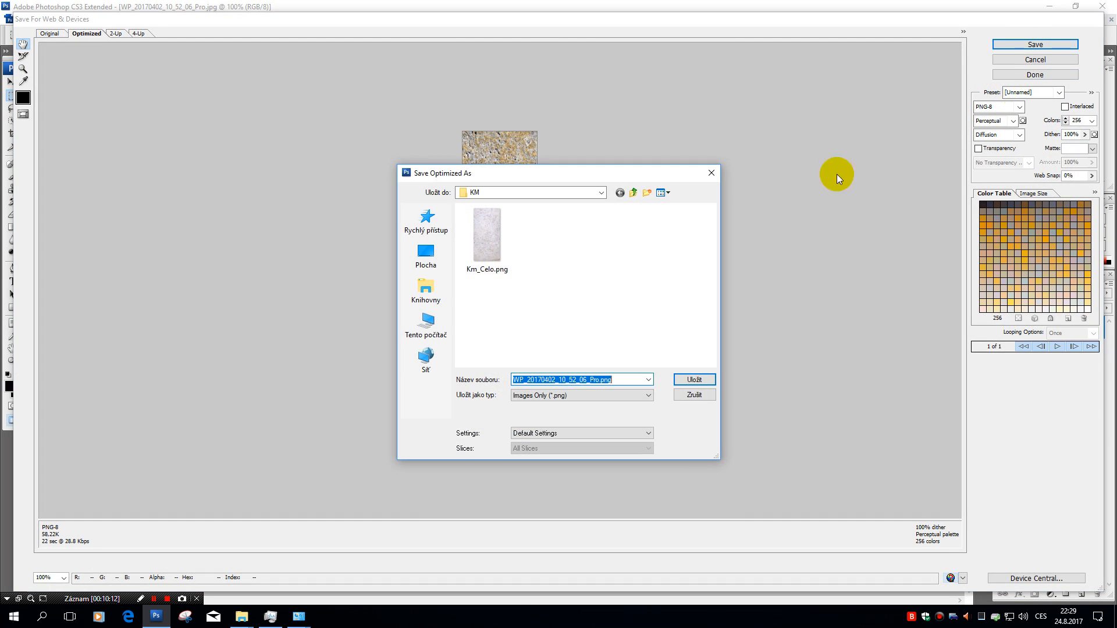
# Name the exported side texture Km_Bok.png and save it in the KM folder
pyautogui.click(486, 256)
pyautogui.doubleClick(543, 379)
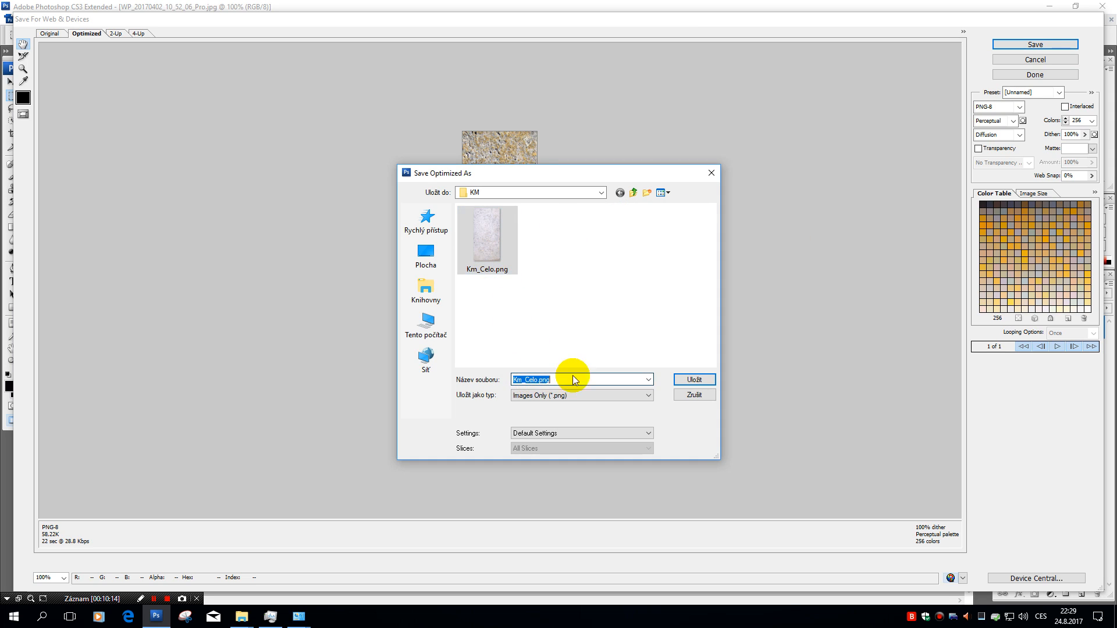
pyautogui.press('End')
pyautogui.press('BackSpace')
pyautogui.press('BackSpace')
pyautogui.press('BackSpace')
pyautogui.press('BackSpace')
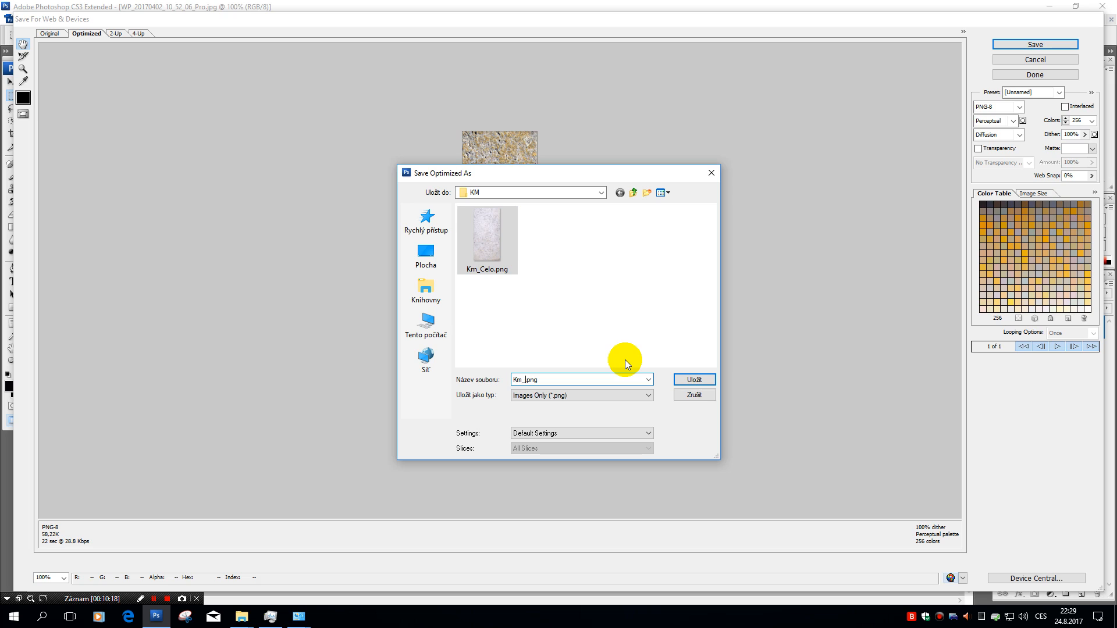
pyautogui.write('Bok')
pyautogui.click(694, 381)
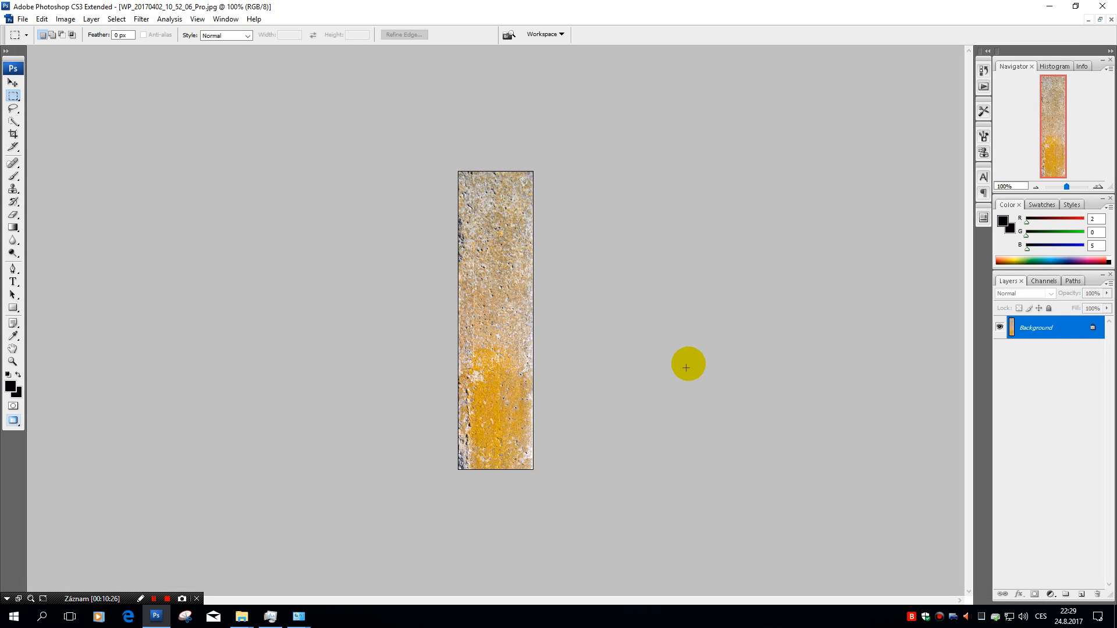